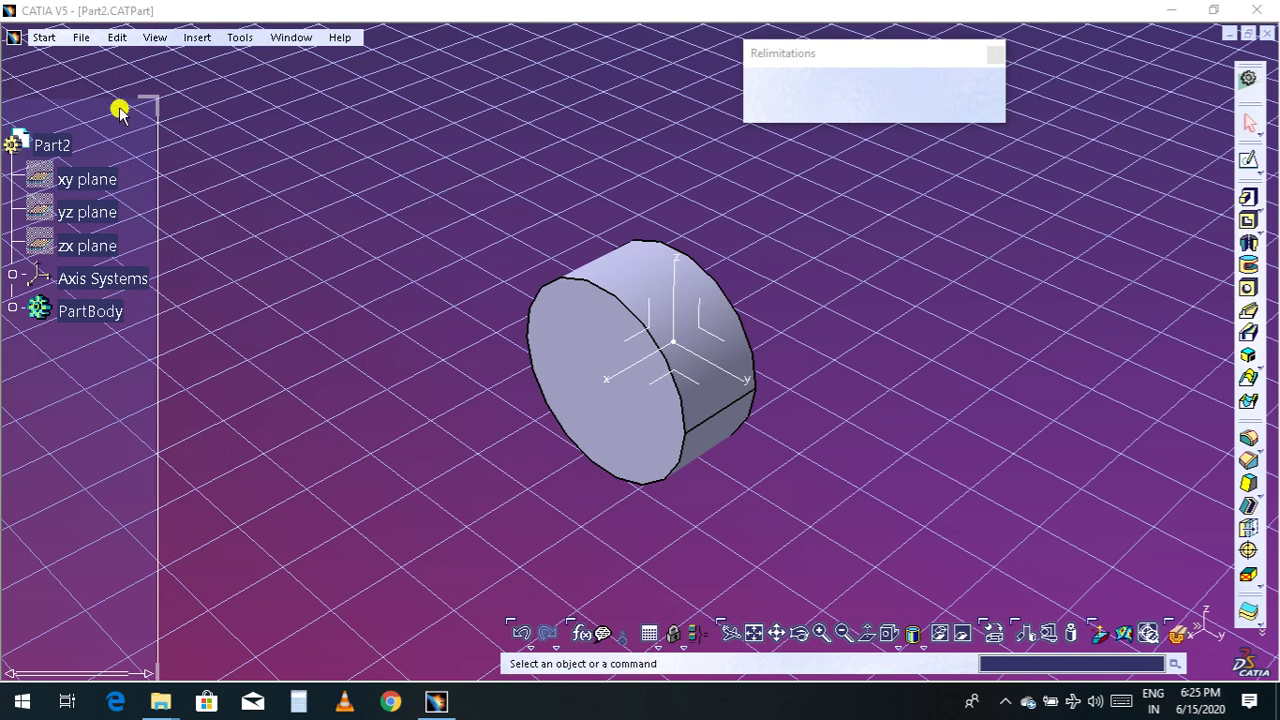
Create a new document of type Product for the assembly
left_click(45, 40)
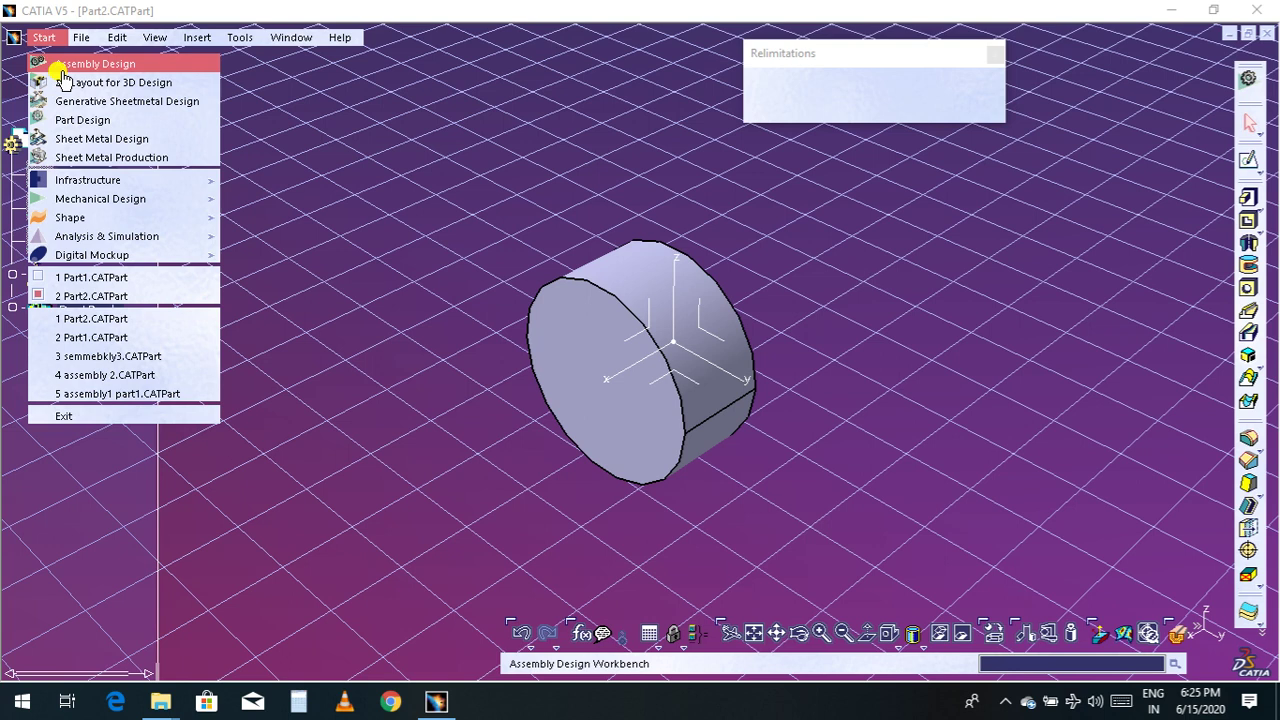
mouse_move(110, 240)
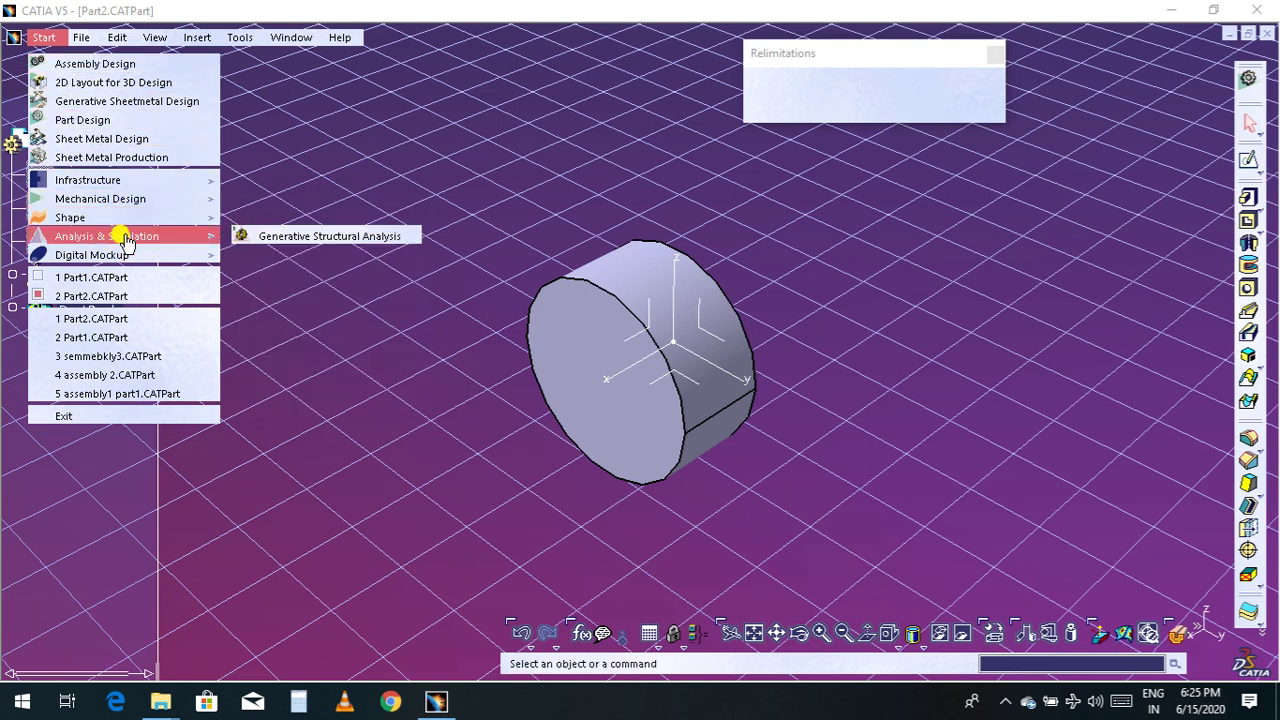
mouse_move(130, 196)
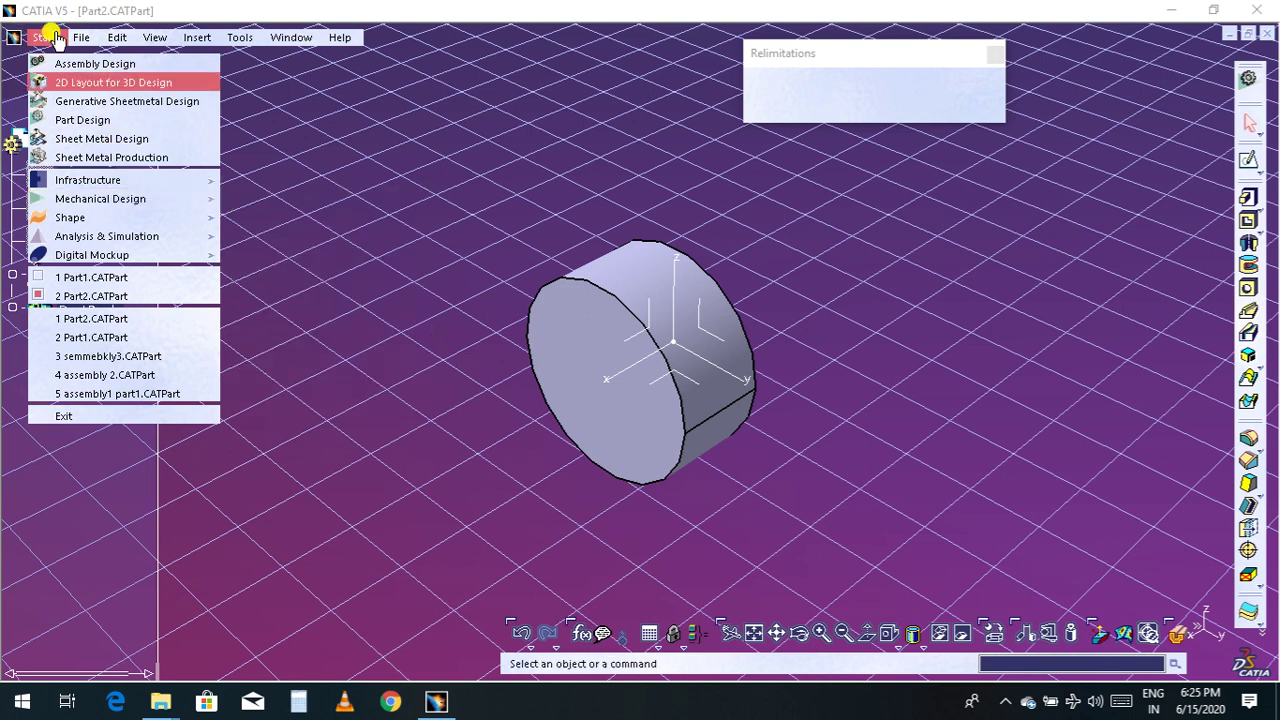
mouse_move(81, 37)
left_click(110, 66)
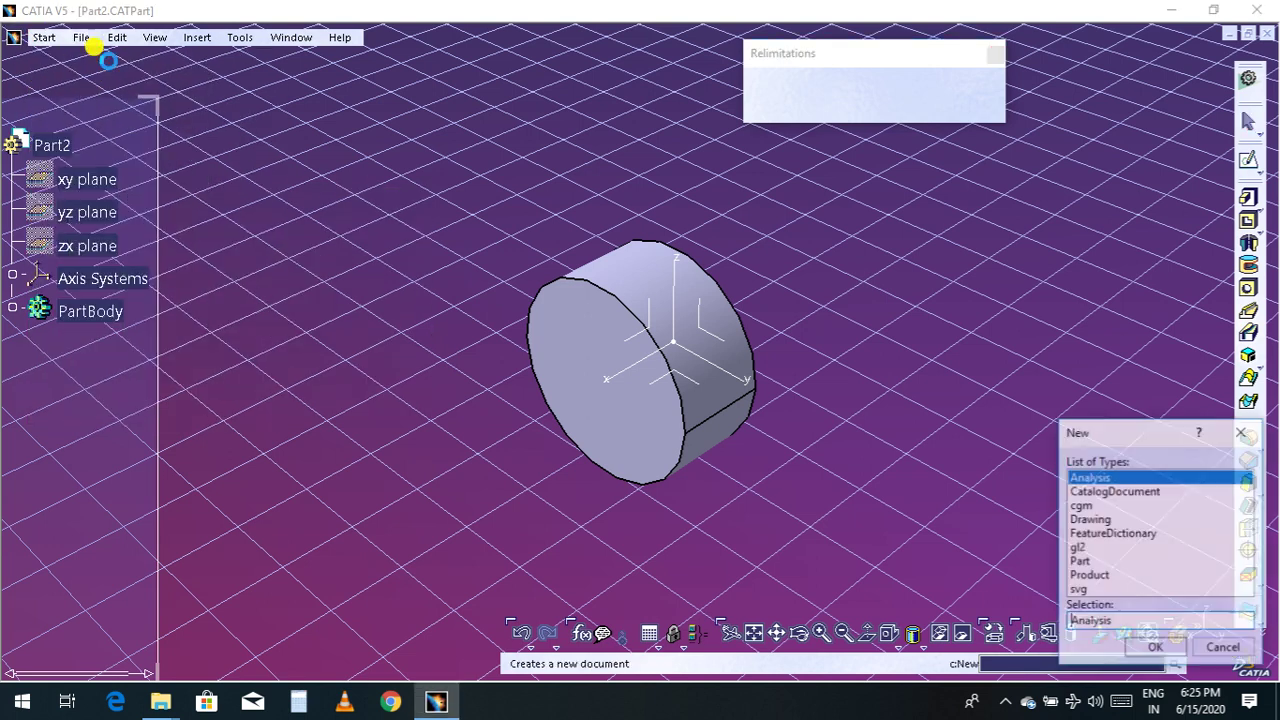
left_click(1090, 575)
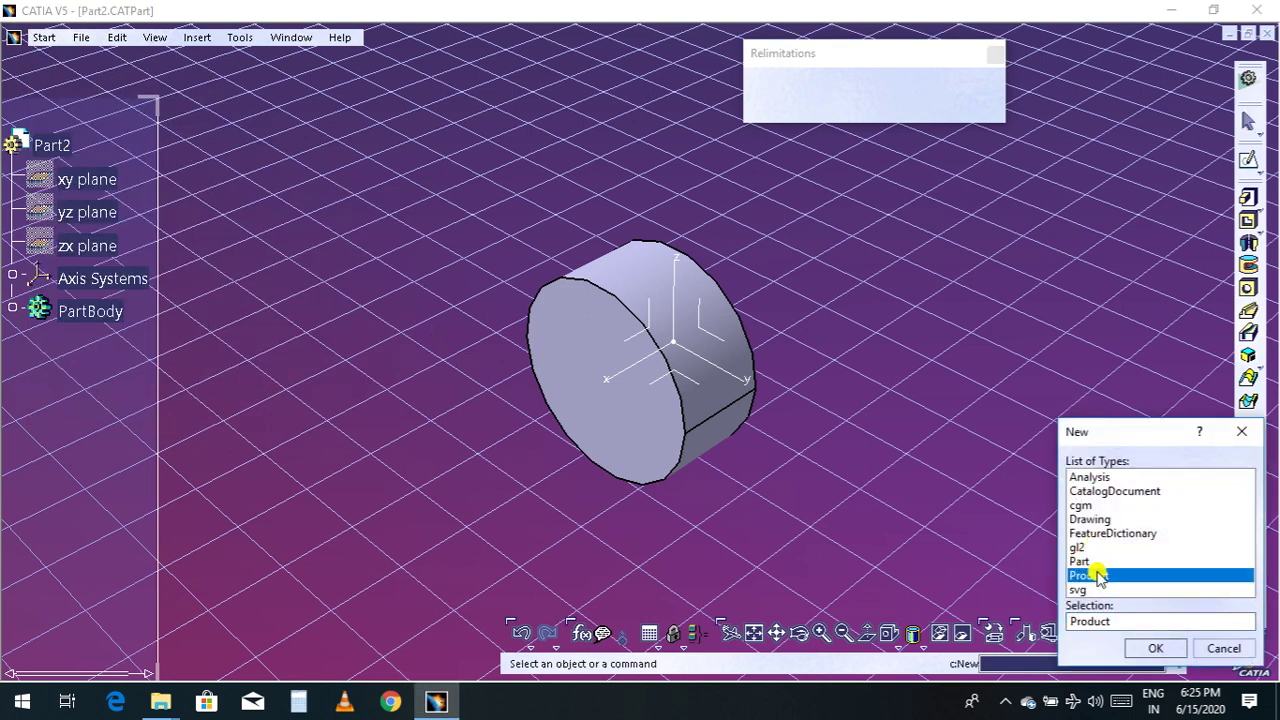
left_click(1155, 648)
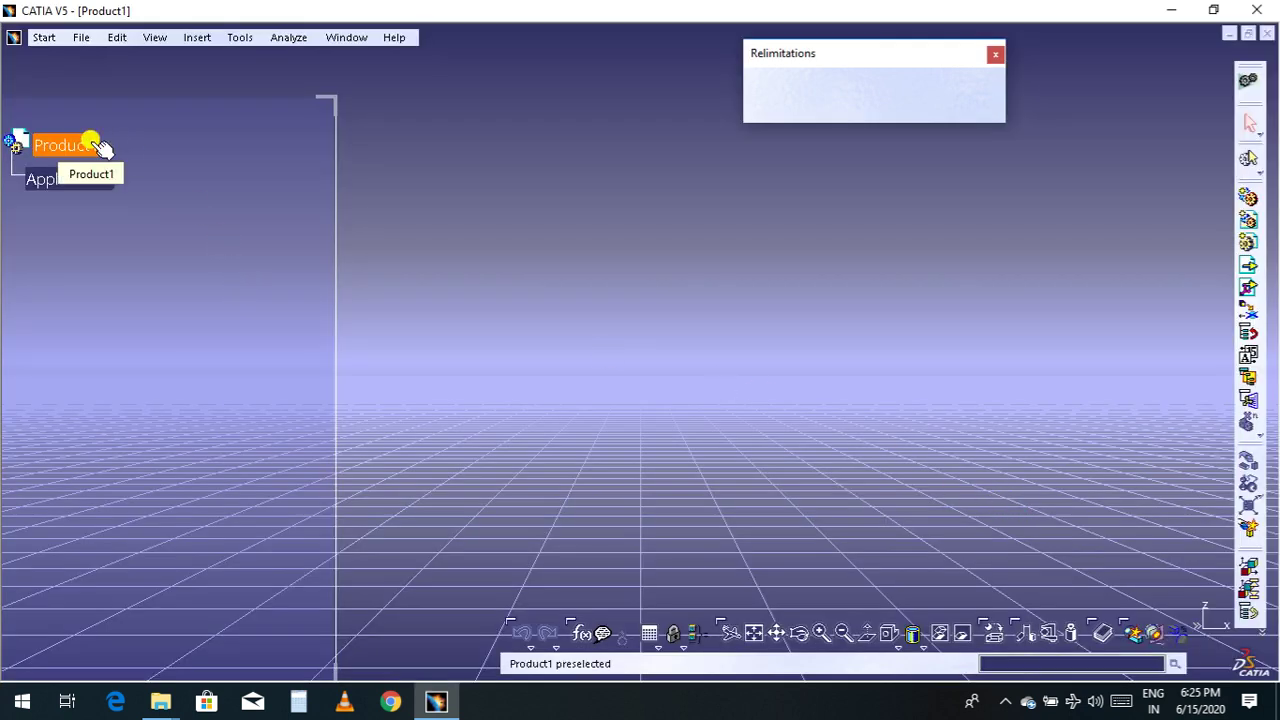
Insert Part1.CATPart into Product1 as an existing component
left_click(101, 146)
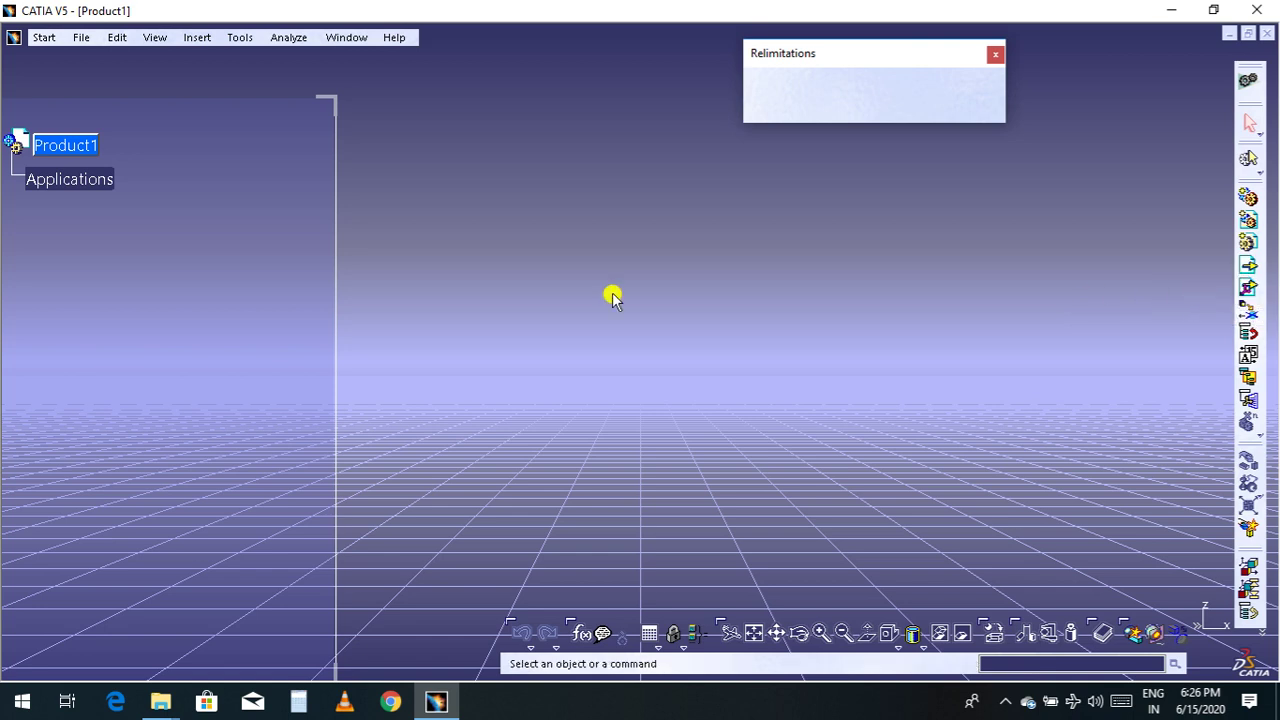
left_click(1250, 270)
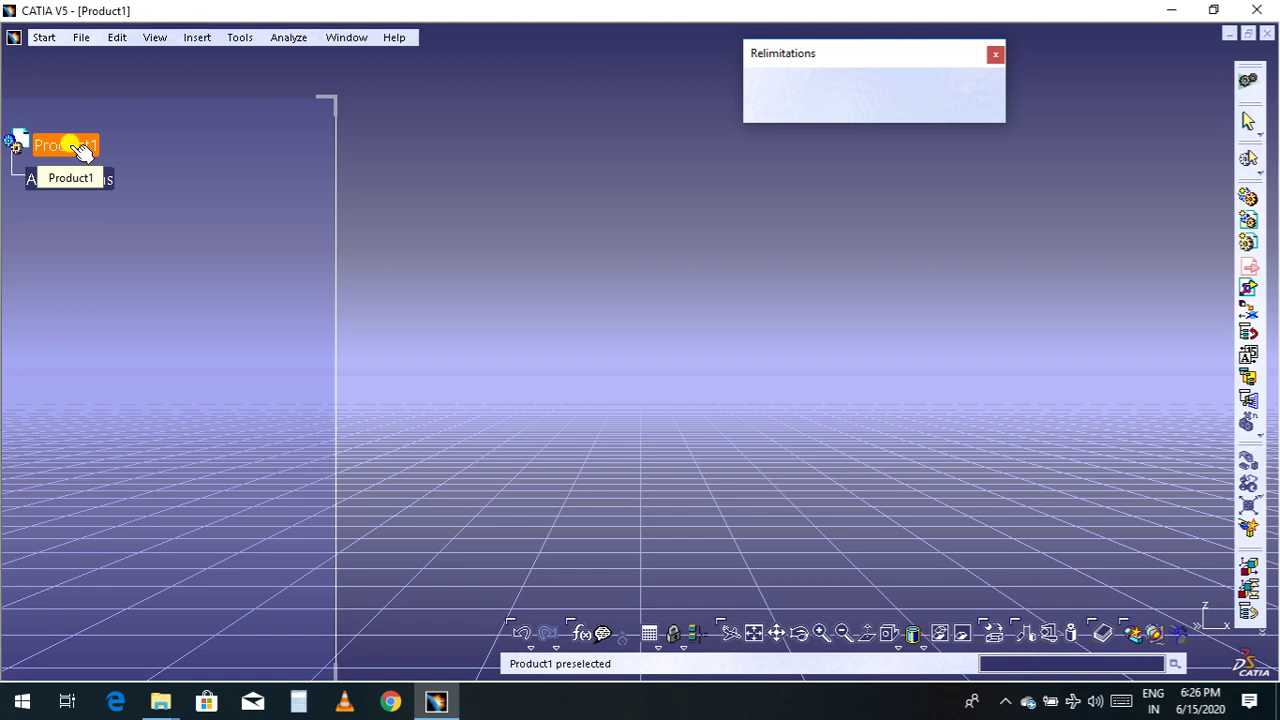
left_click(80, 148)
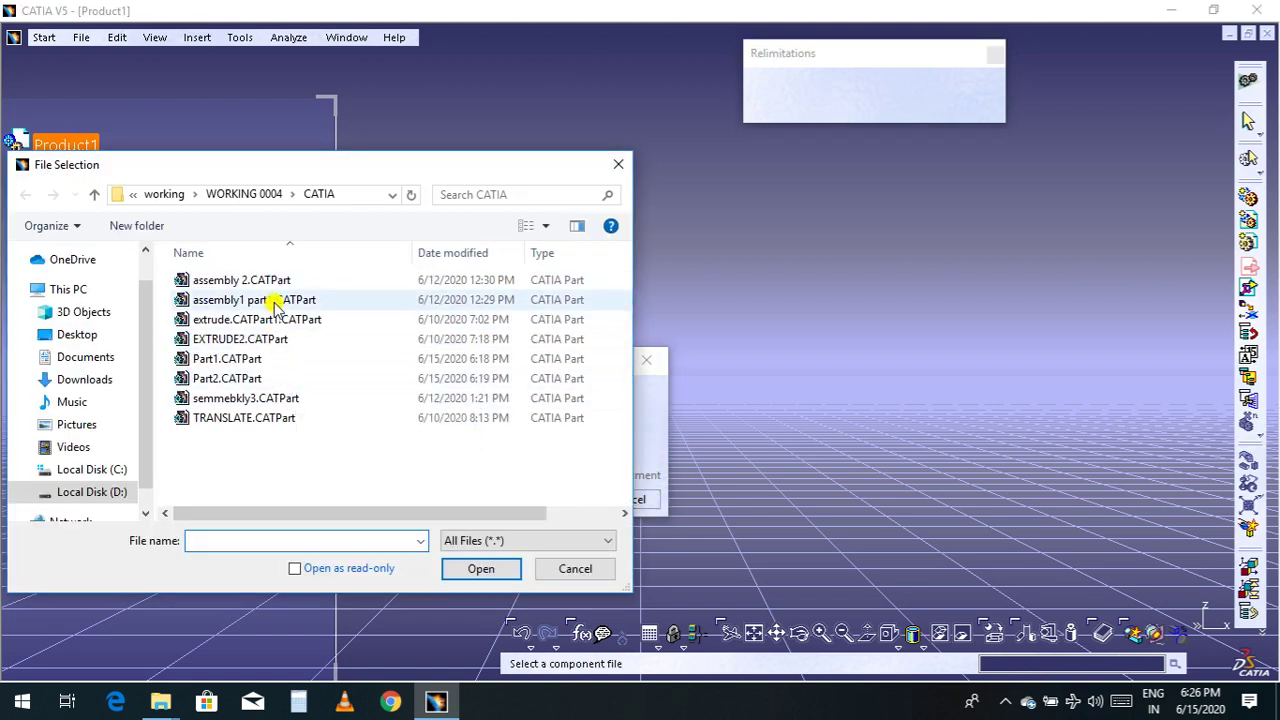
left_click(274, 362)
left_click(481, 568)
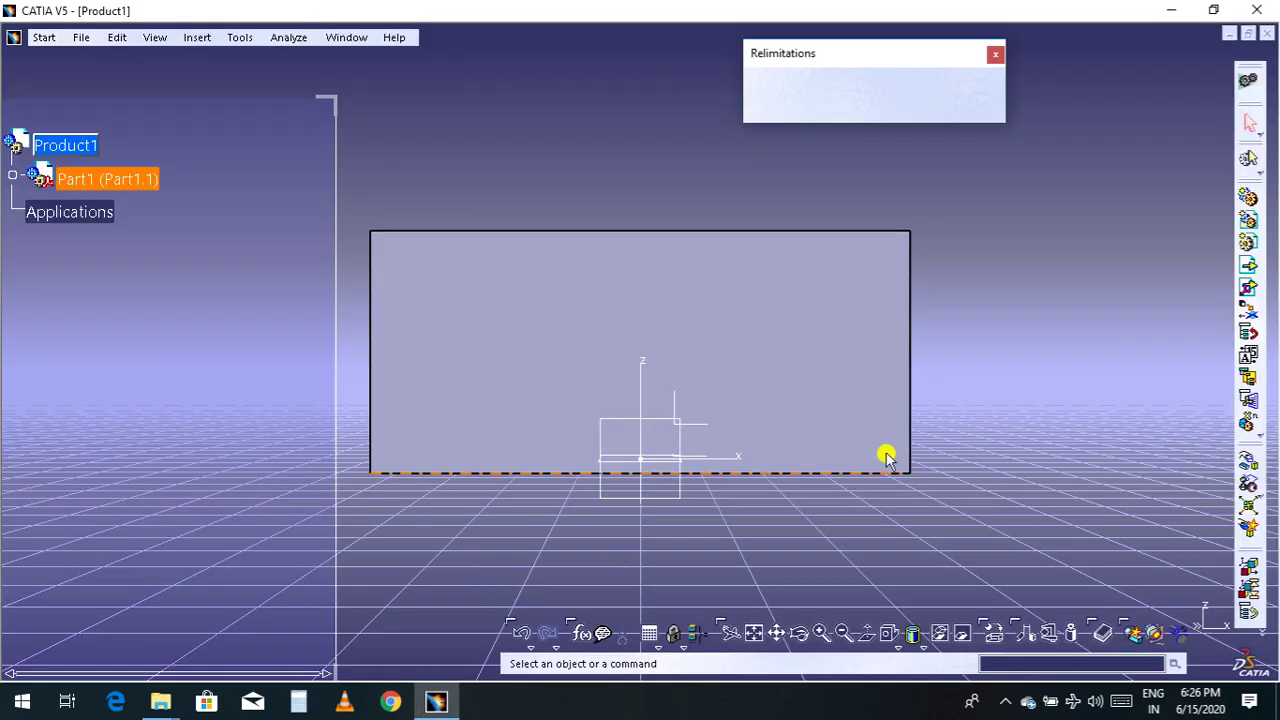
Insert Part2.CATPart into Product1 as a second existing component
left_click(890, 636)
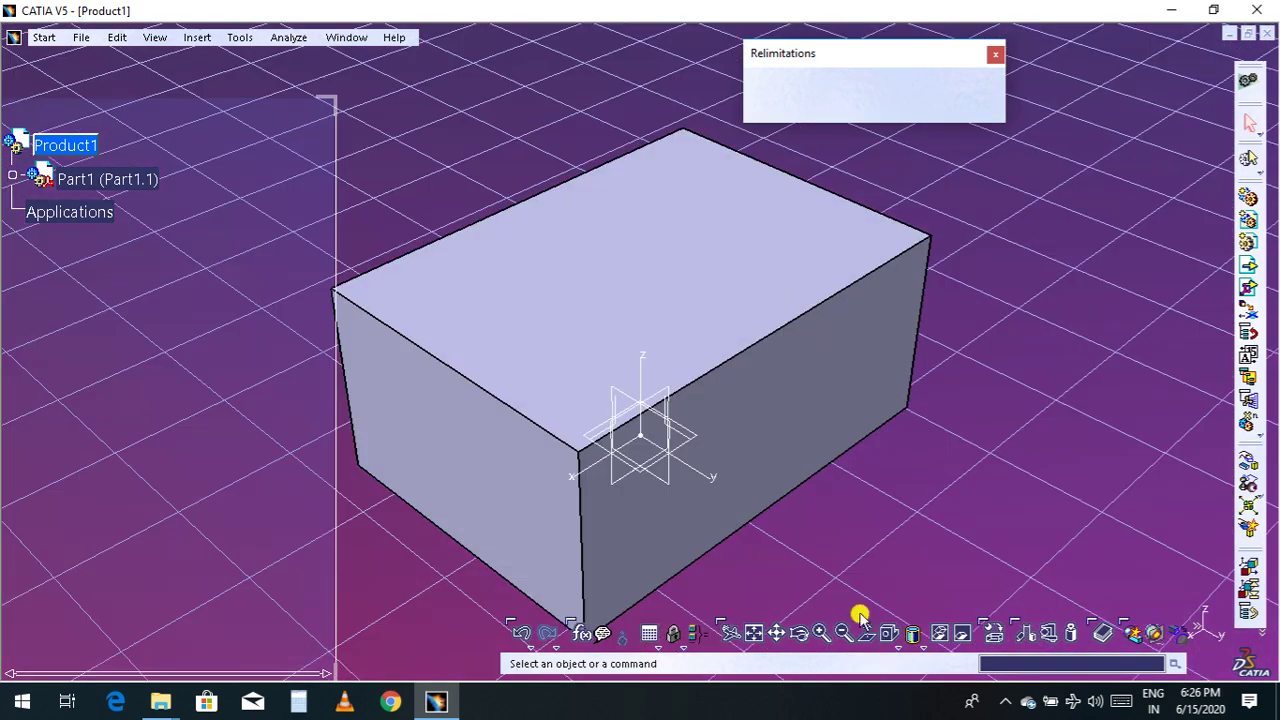
left_click(842, 640)
left_click(842, 640)
left_click(842, 640)
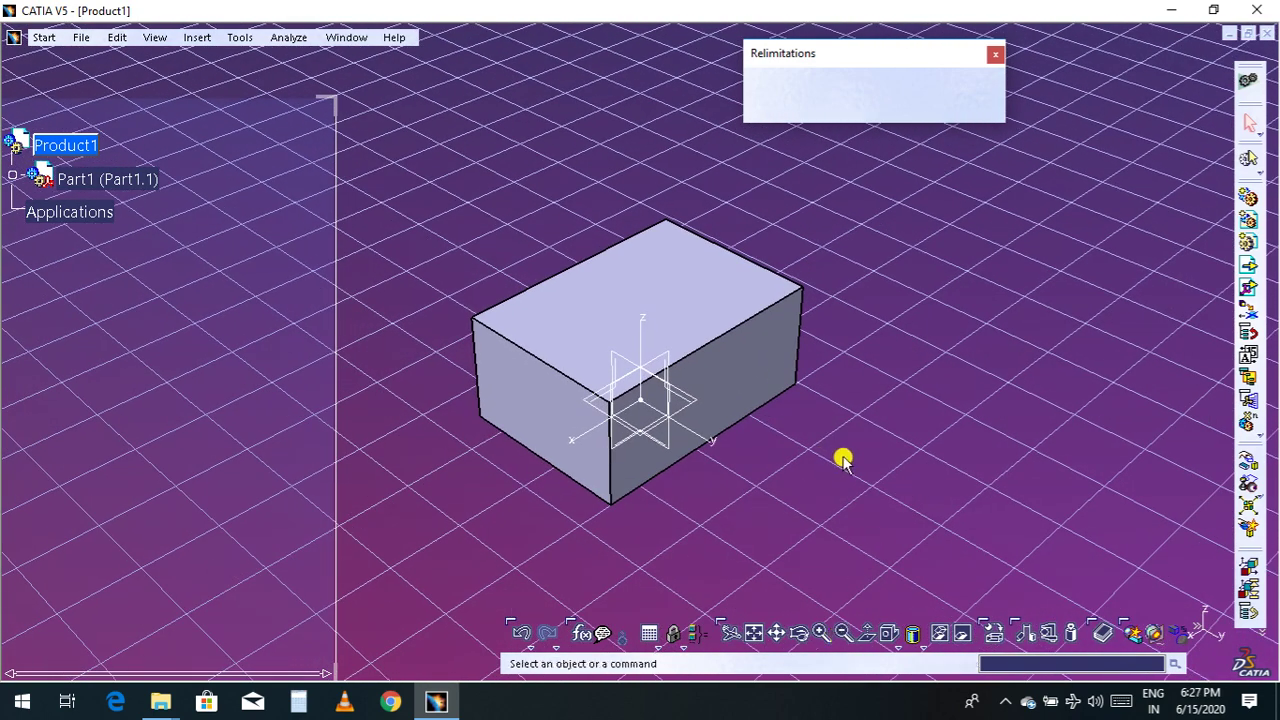
left_click(1248, 268)
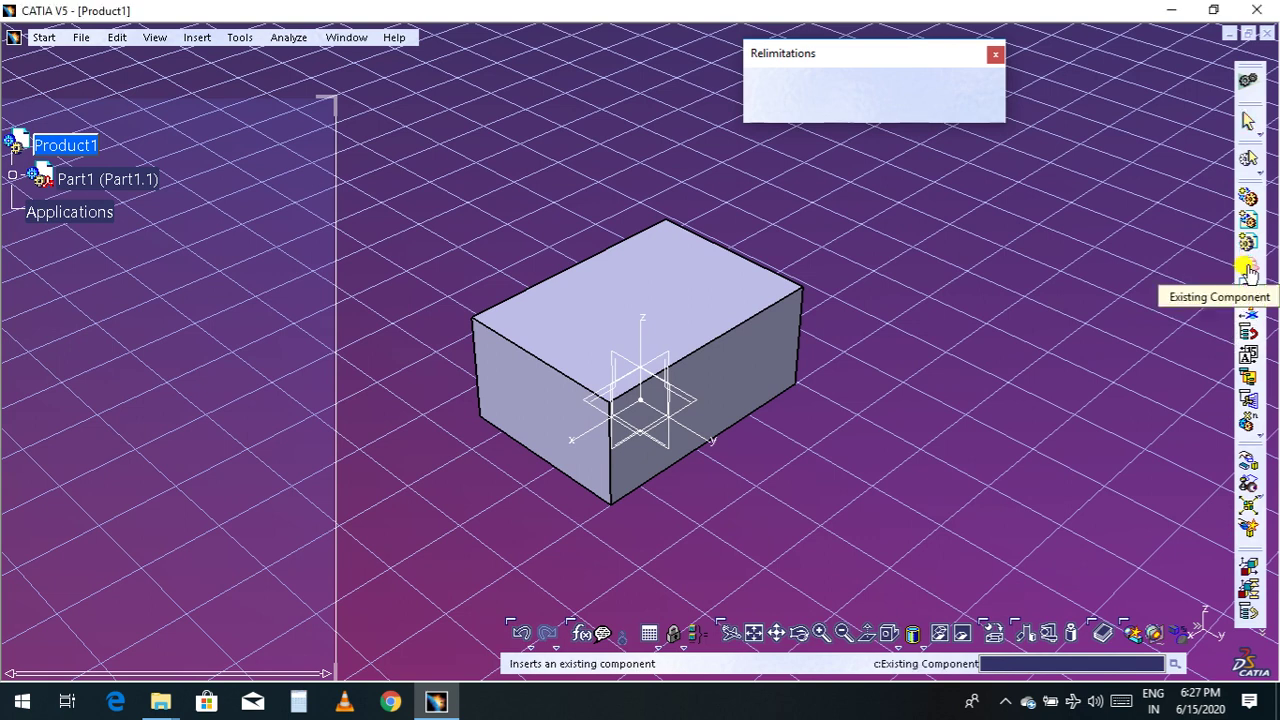
left_click(62, 140)
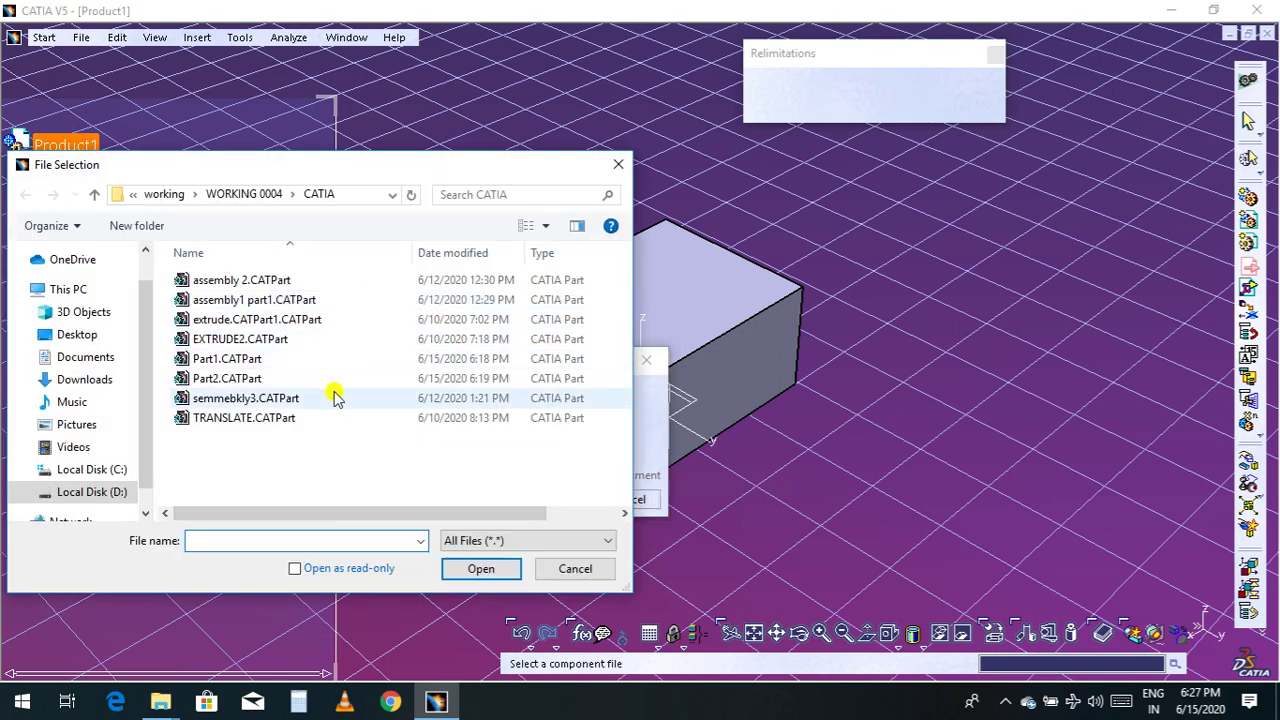
left_click(305, 378)
left_click(505, 578)
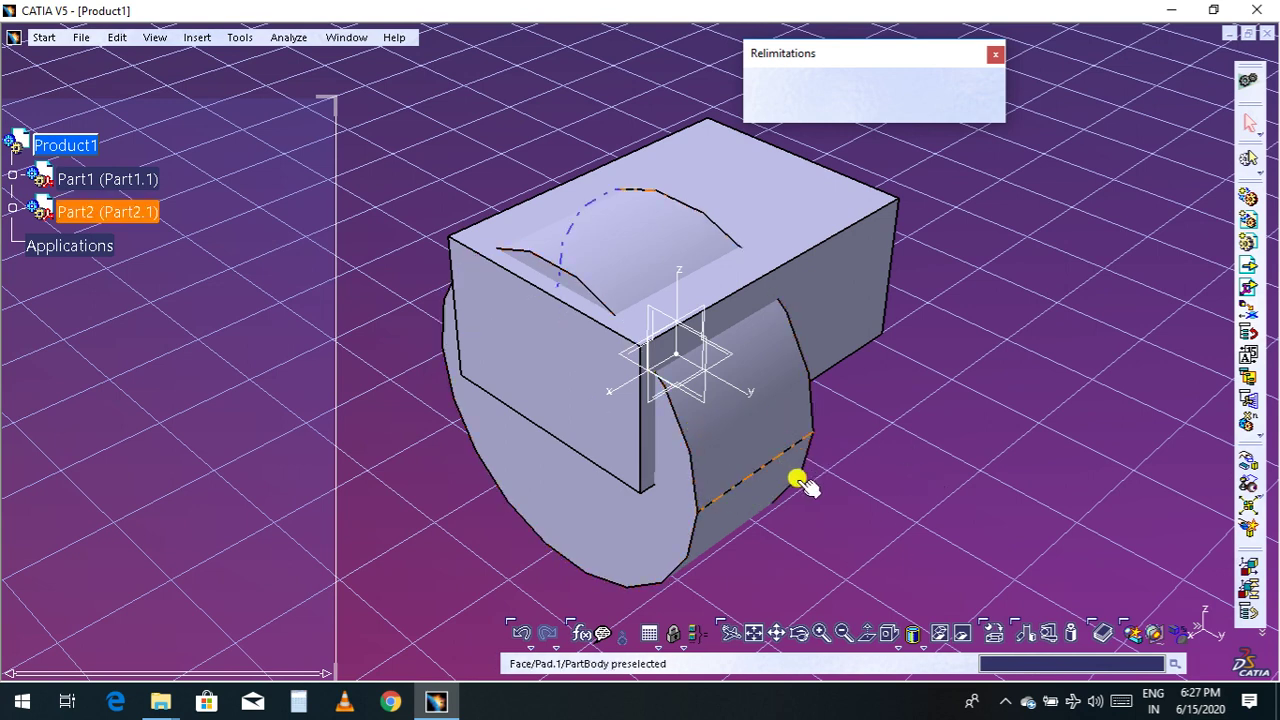
Examine how the inserted cylinder and the rectangular block are positioned relative to each other
middle_click_drag(825, 502, 840, 414)
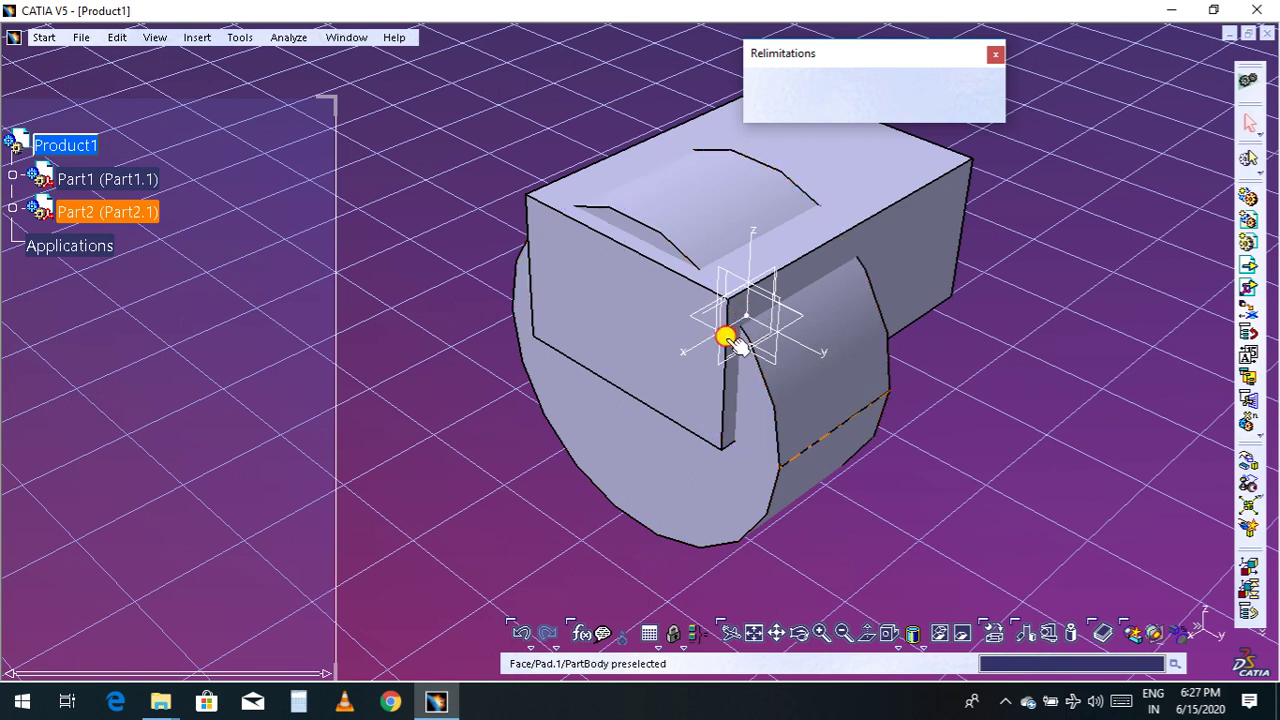
left_click(660, 480)
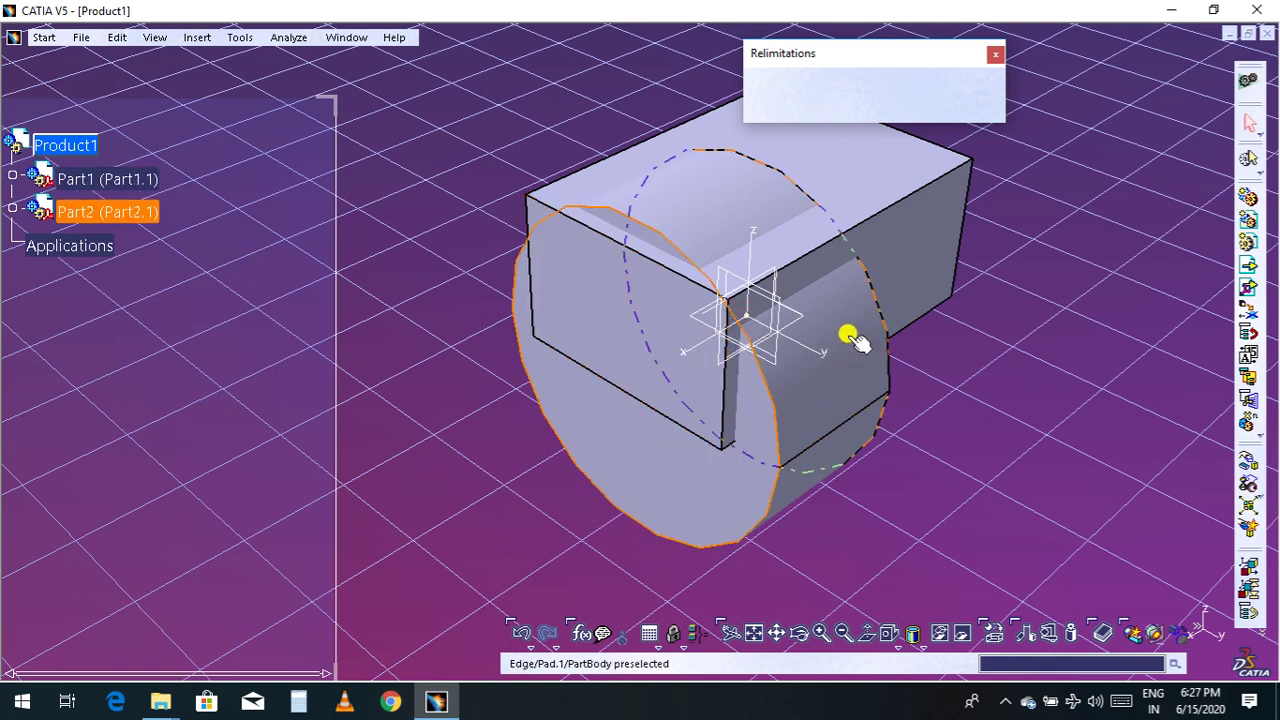
left_click(887, 194)
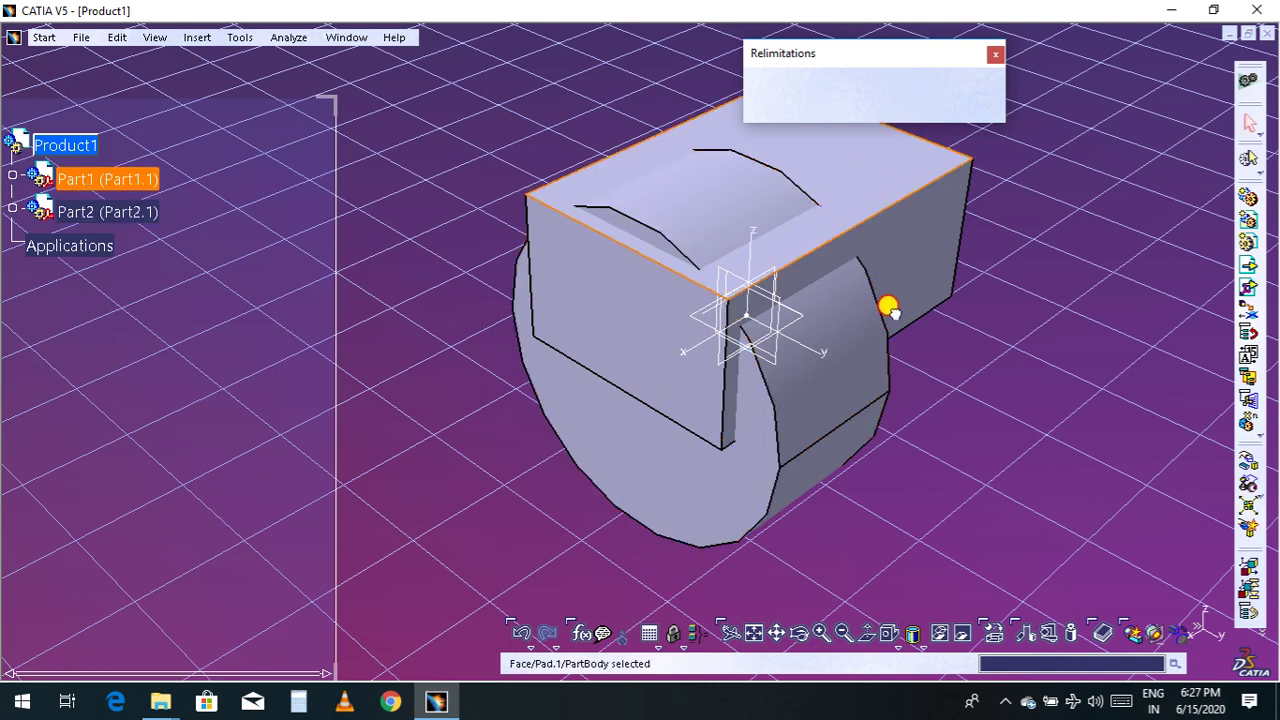
middle_click_drag(845, 356, 669, 317)
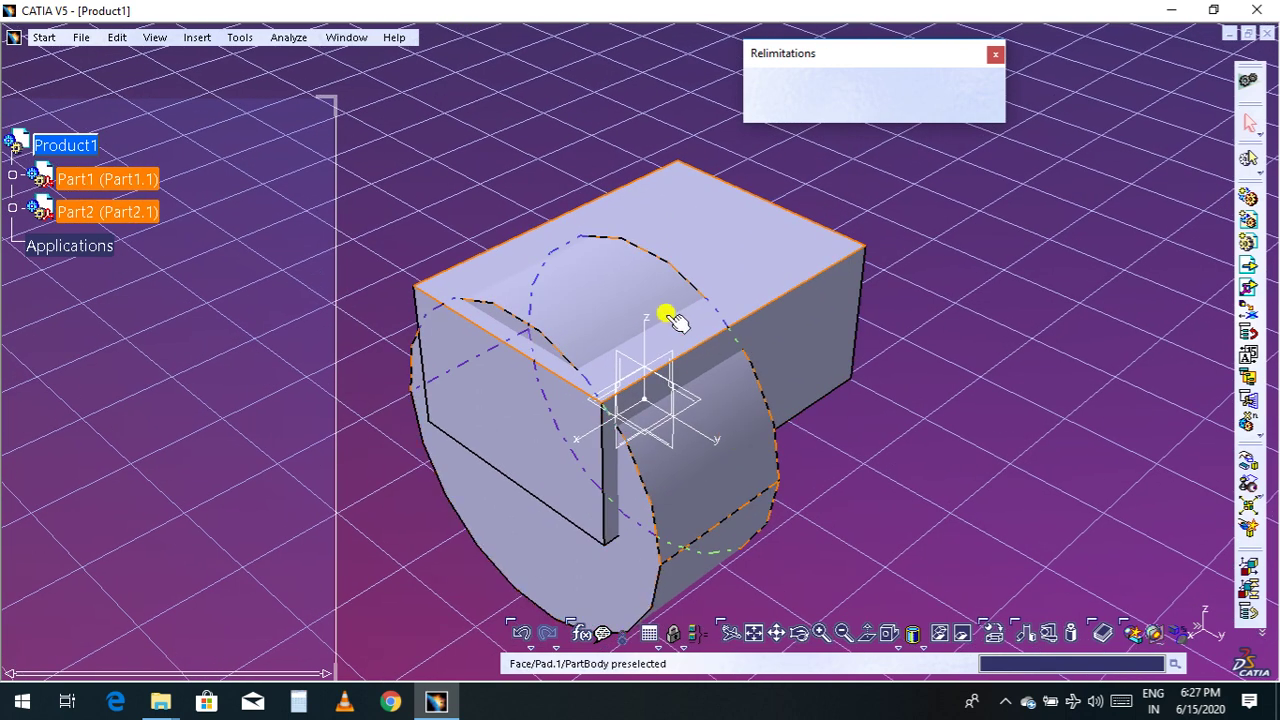
left_click(621, 300)
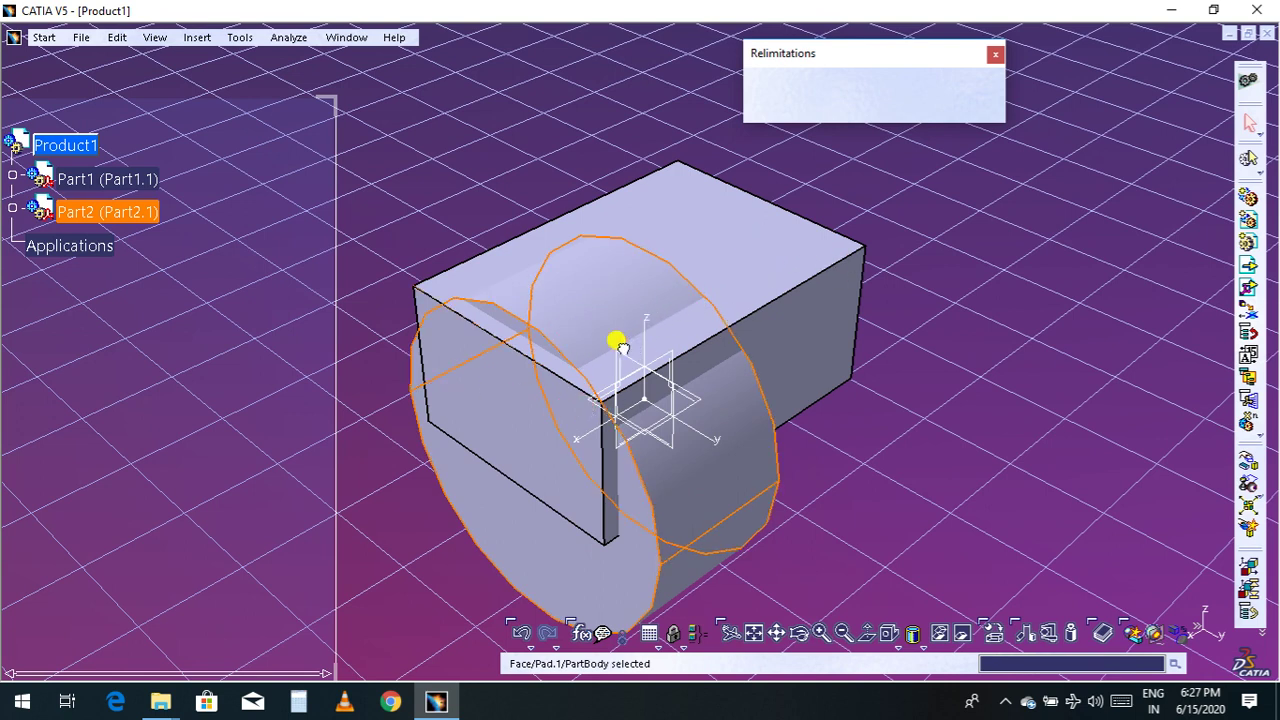
left_click(731, 240)
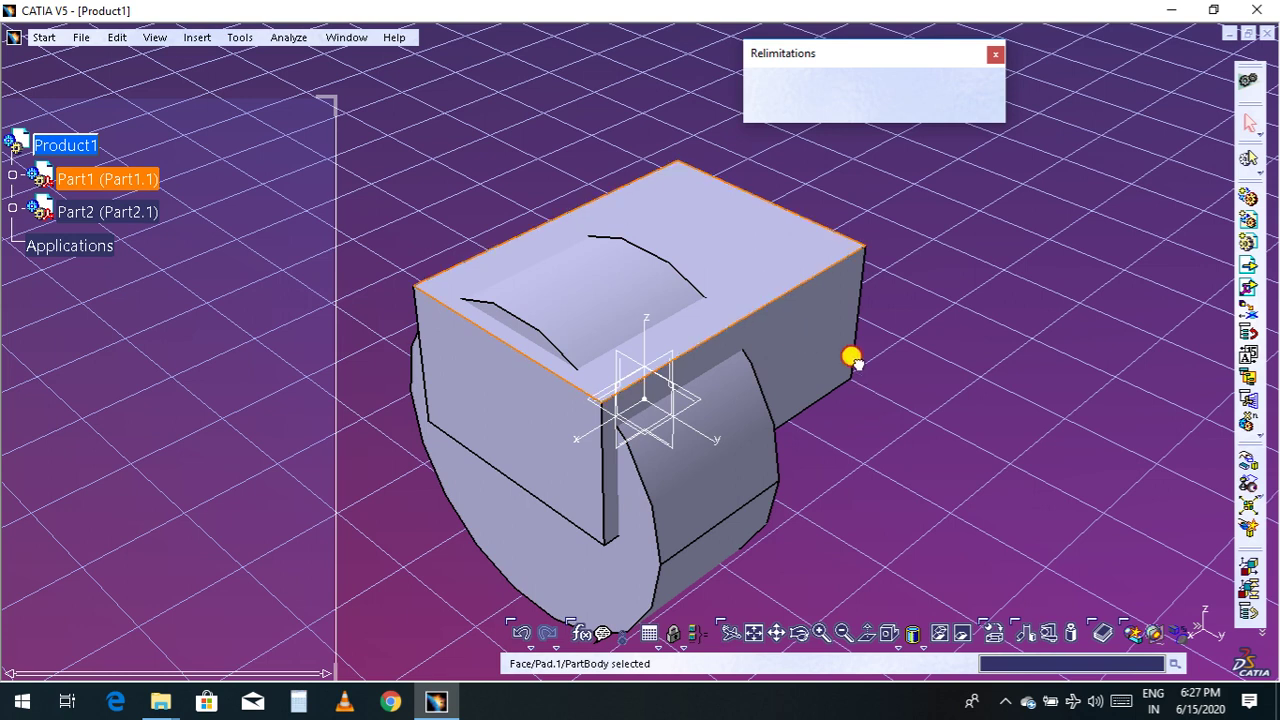
middle_click_drag(940, 462, 893, 405)
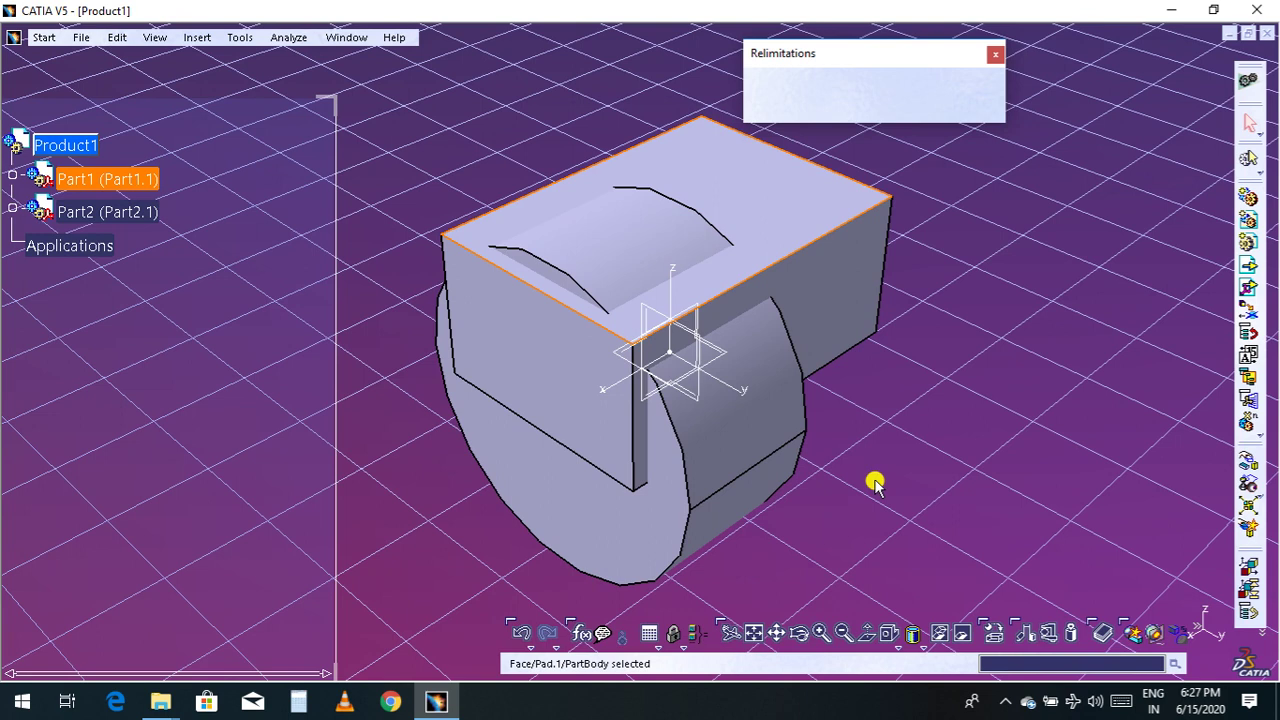
middle_click_drag(955, 445, 875, 445)
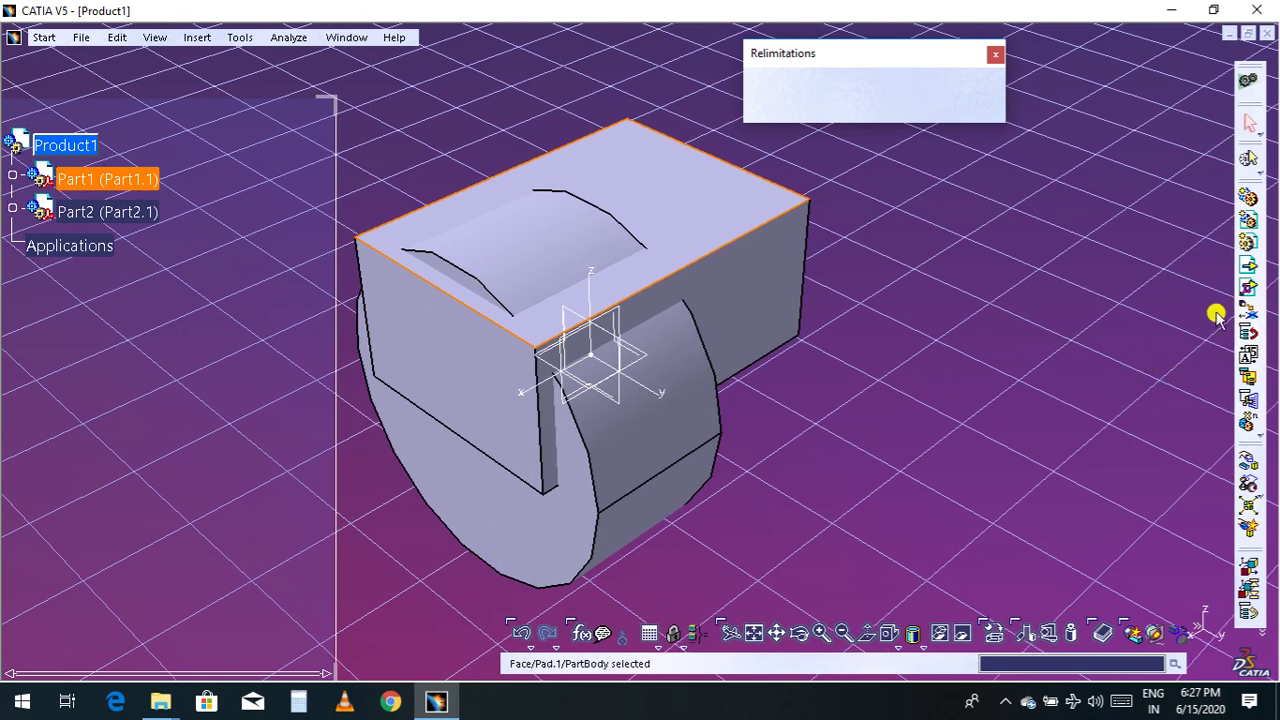
left_click(1100, 362)
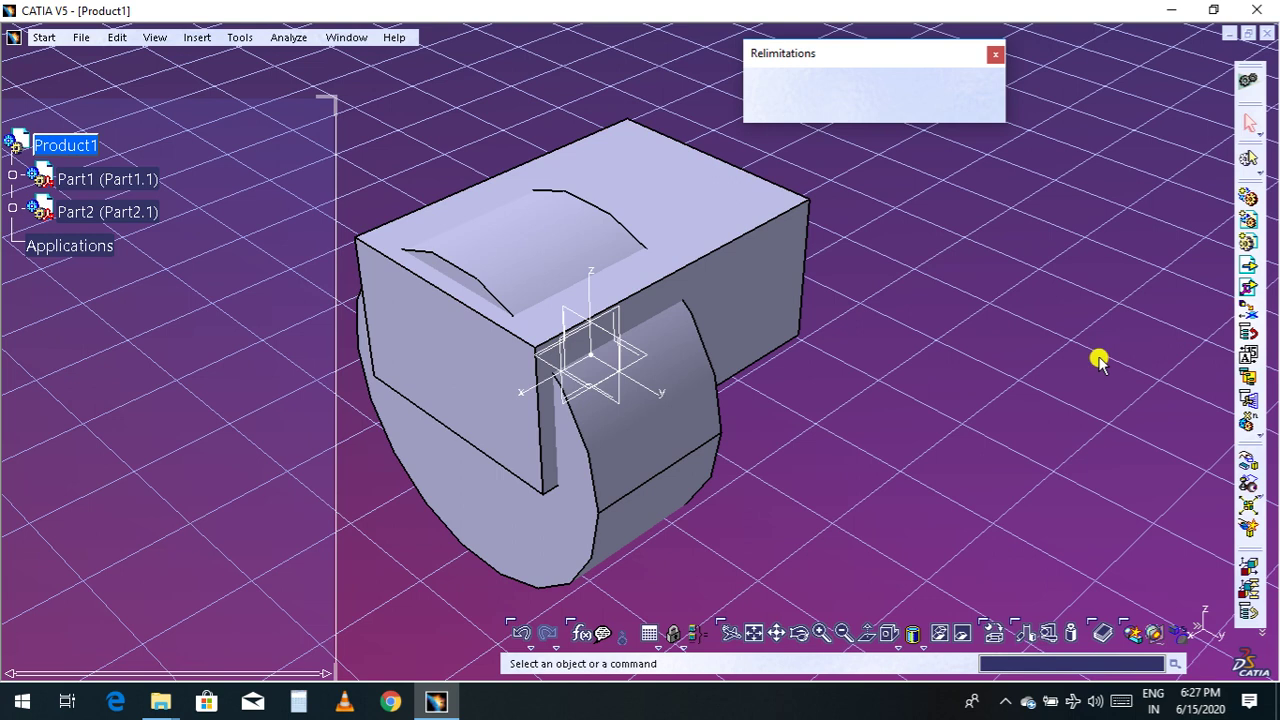
Insert another Part2.CATPart into Product1 using Existing Component With Positioning
left_click(1245, 290)
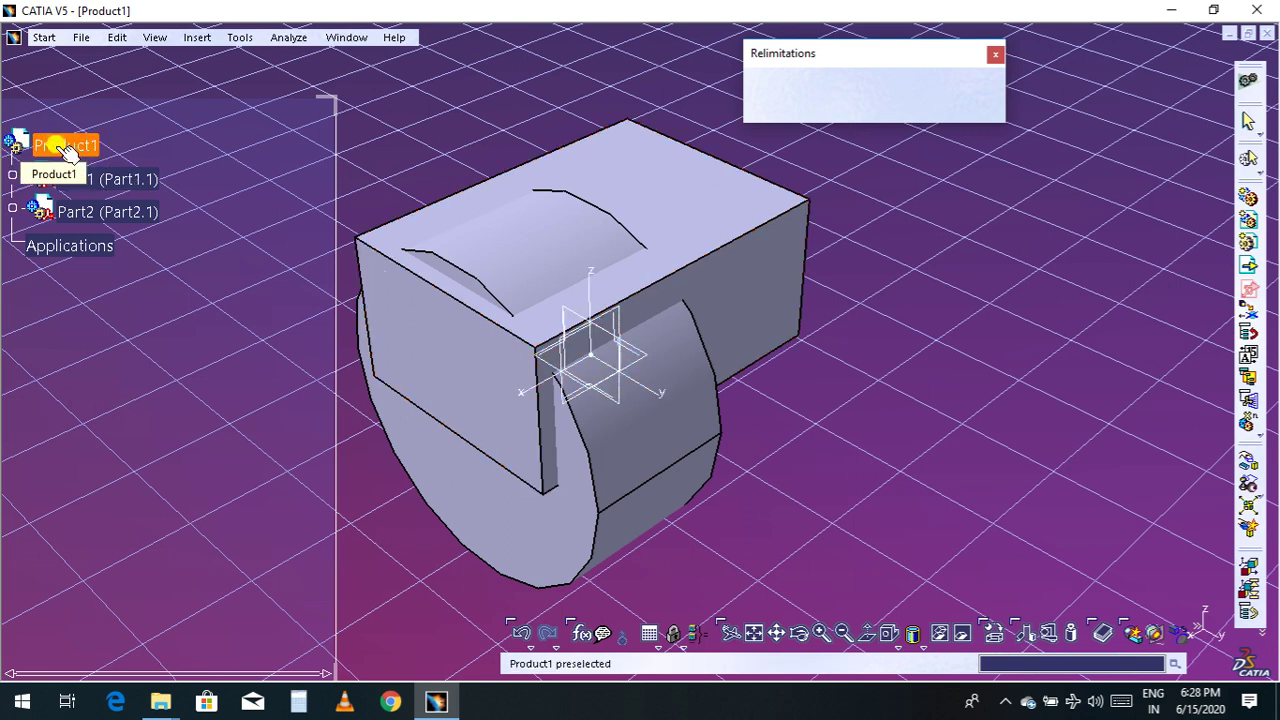
left_click(65, 147)
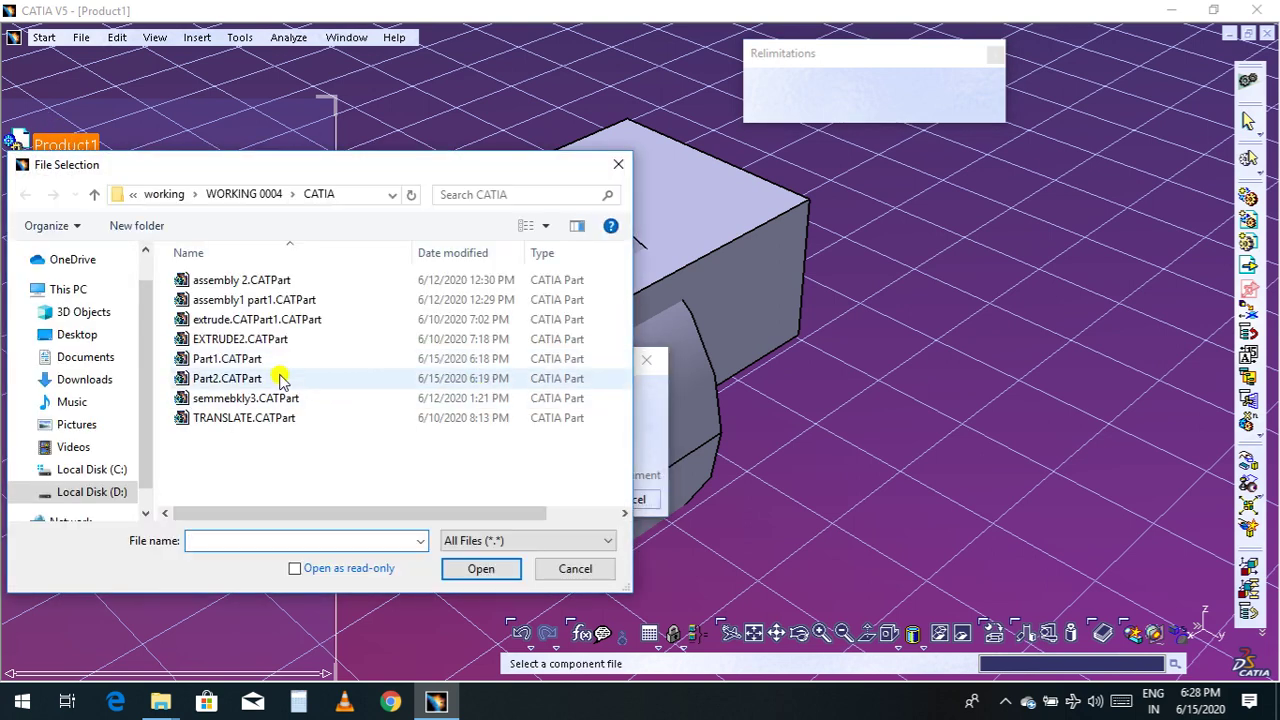
left_click(281, 378)
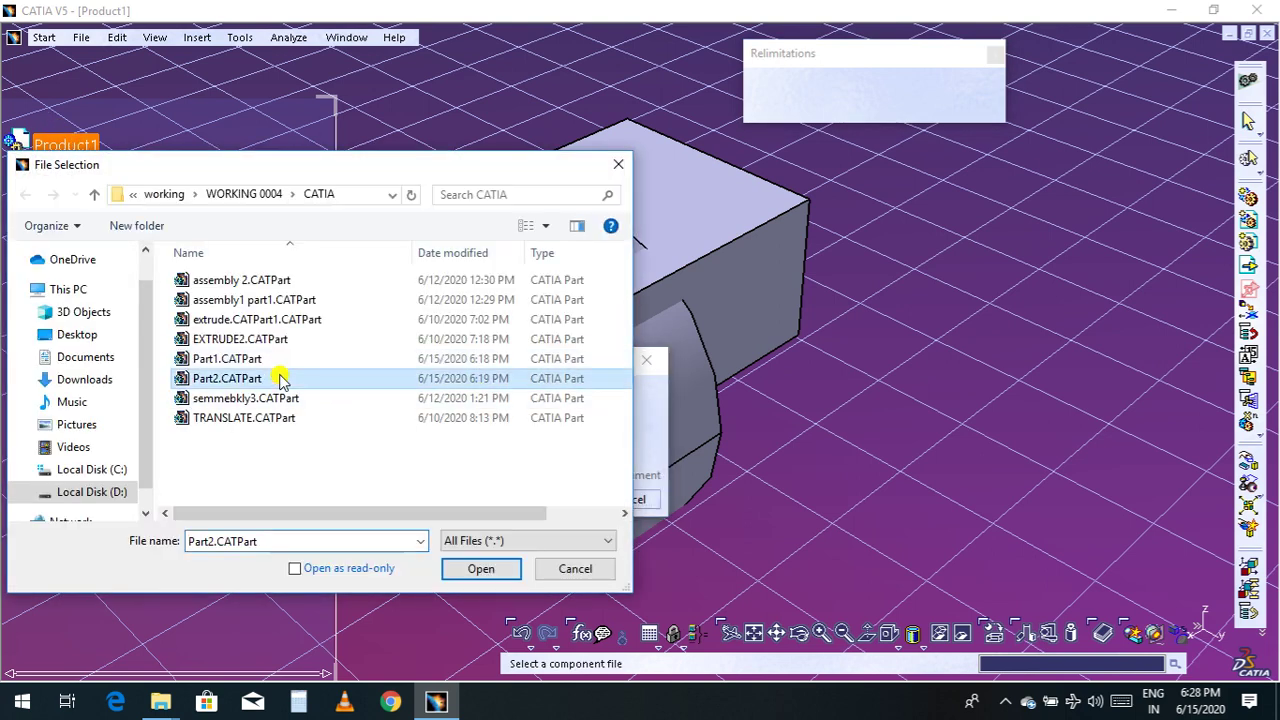
left_click(474, 568)
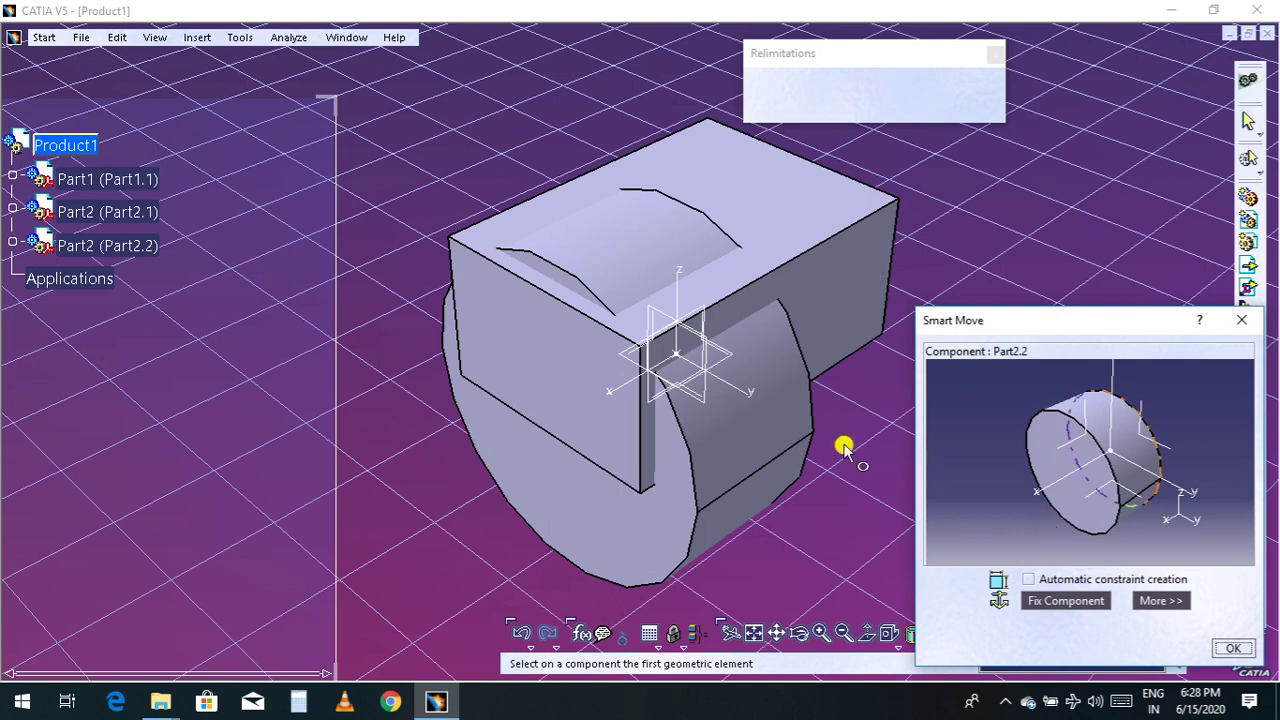
Snap the flat face of the Part2.2 cylinder onto the block's end face with Smart Move and invert the snapping direction
middle_click_drag(846, 449, 737, 449)
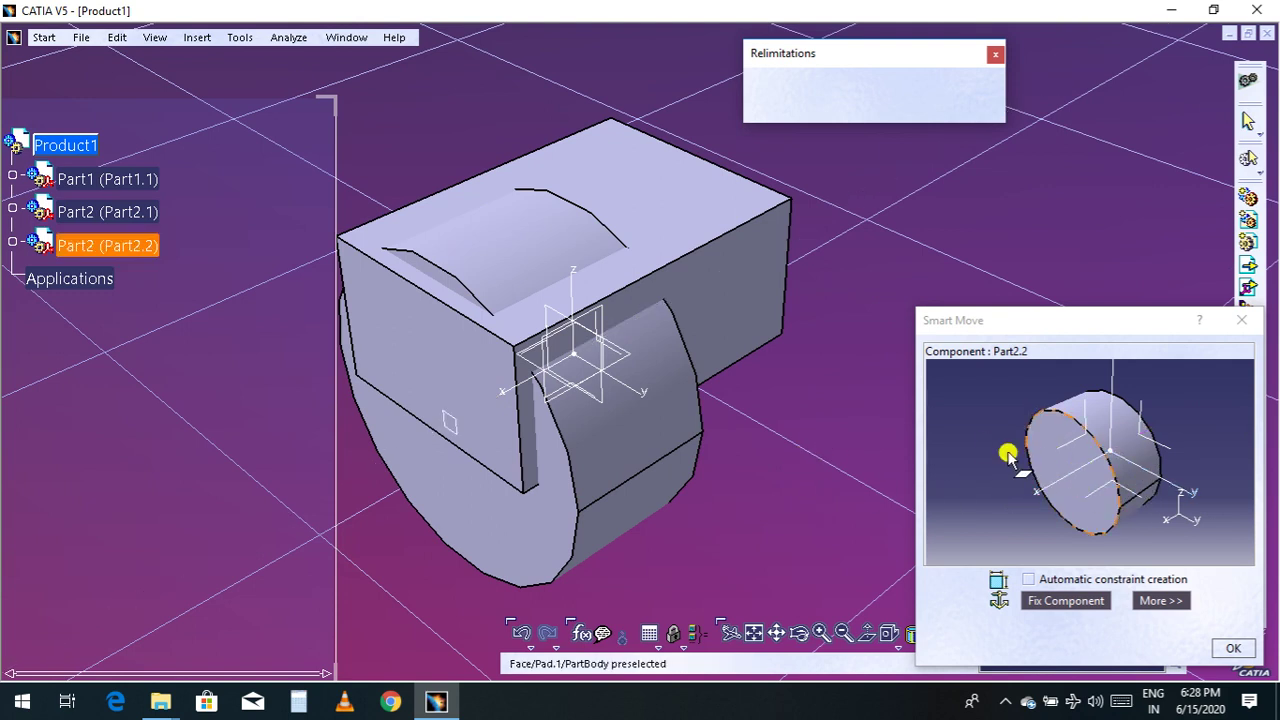
middle_click_drag(795, 511, 888, 511)
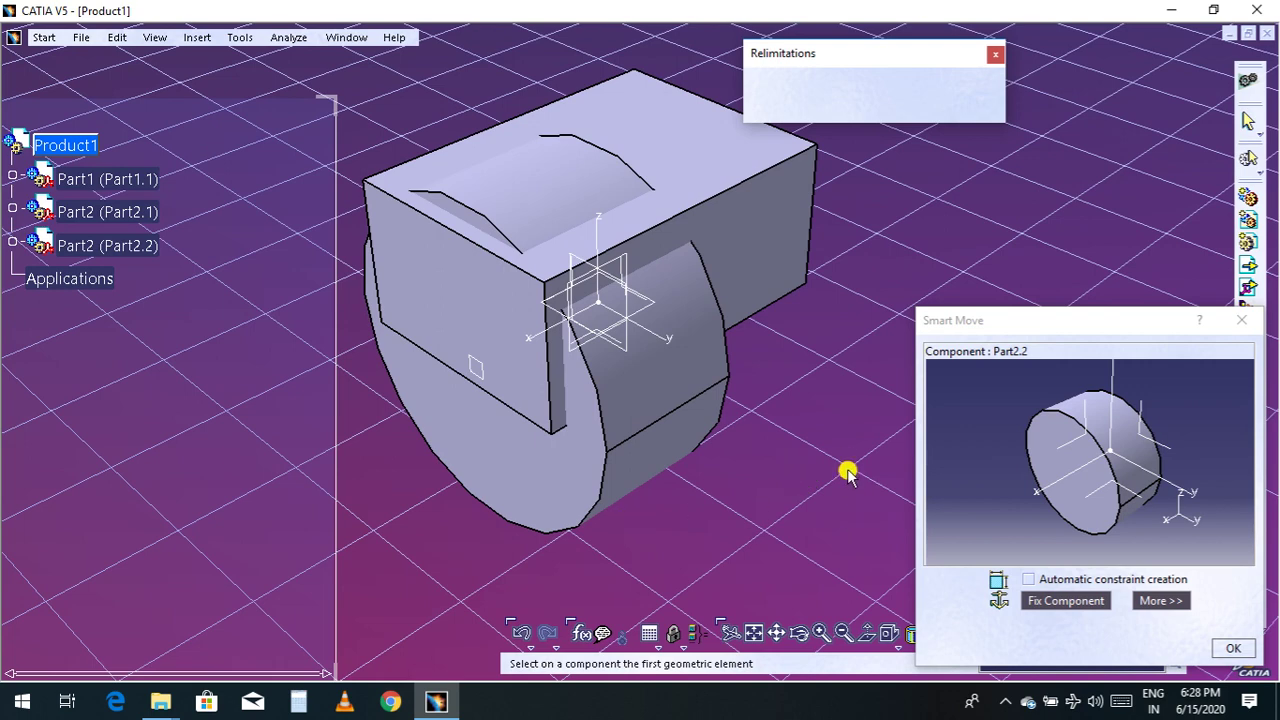
left_click(800, 634)
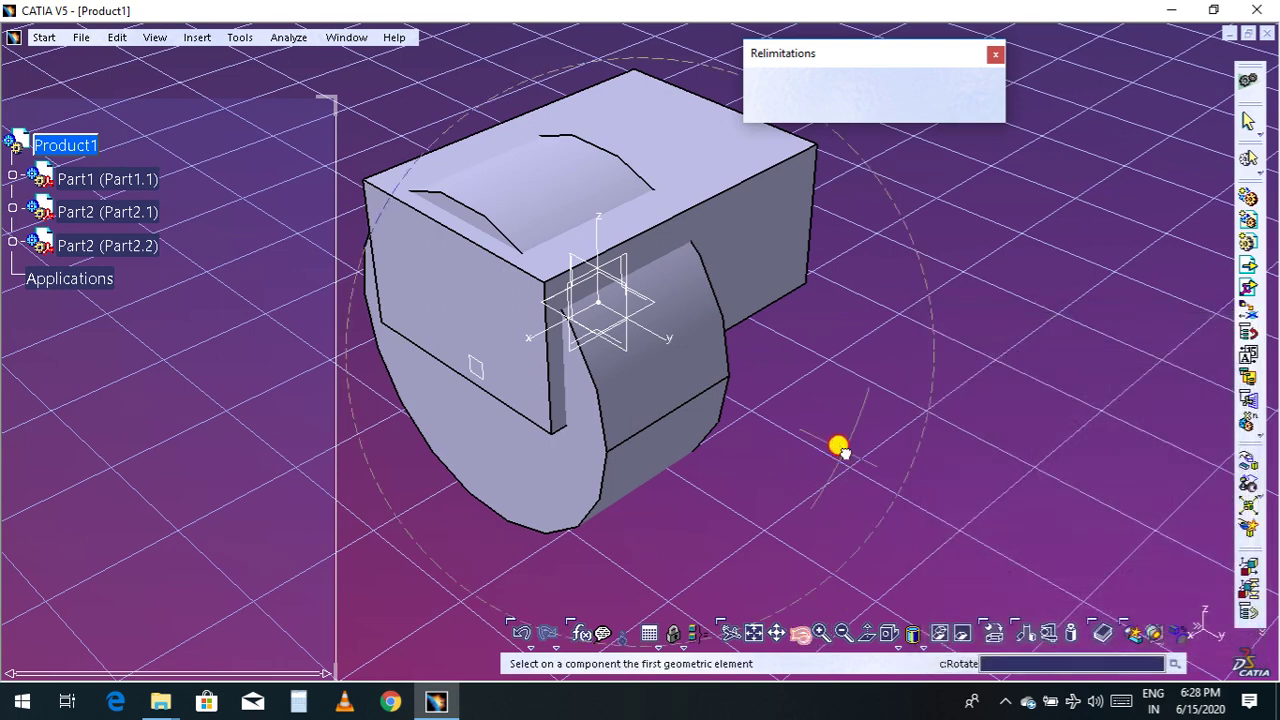
left_click_drag(837, 446, 406, 463)
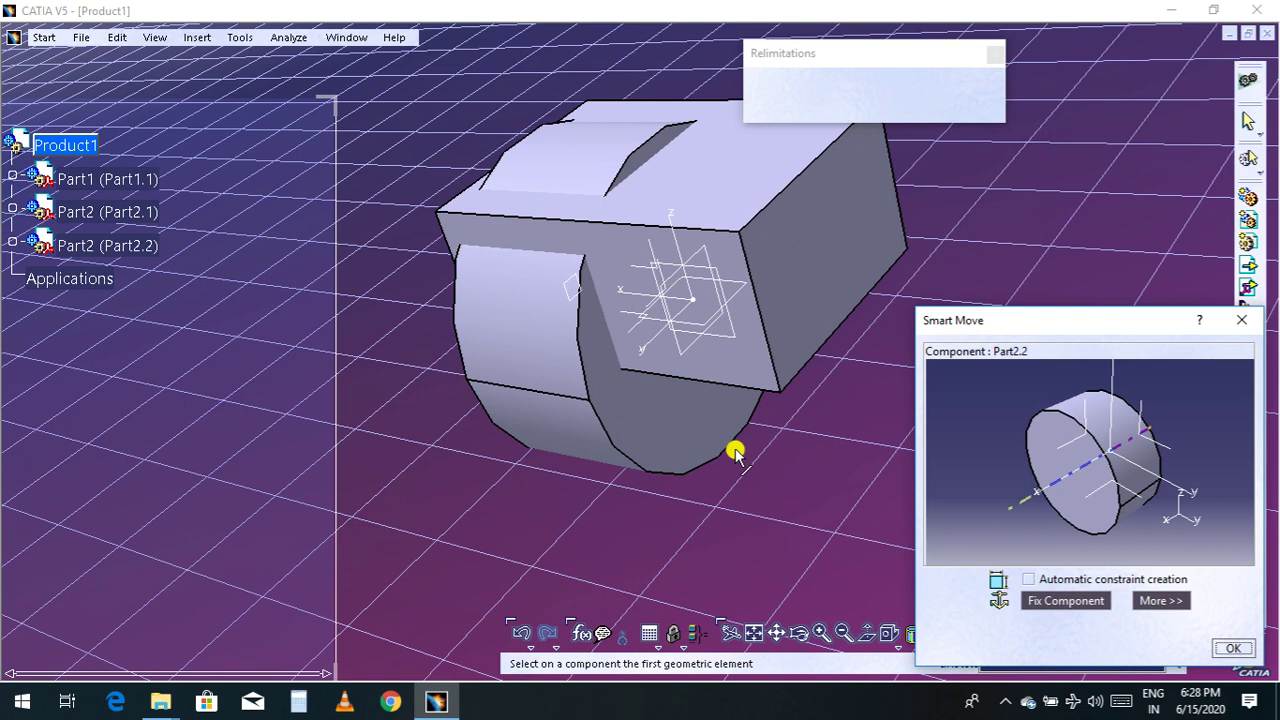
middle_click_drag(597, 449, 500, 457)
middle_click_drag(777, 454, 820, 483)
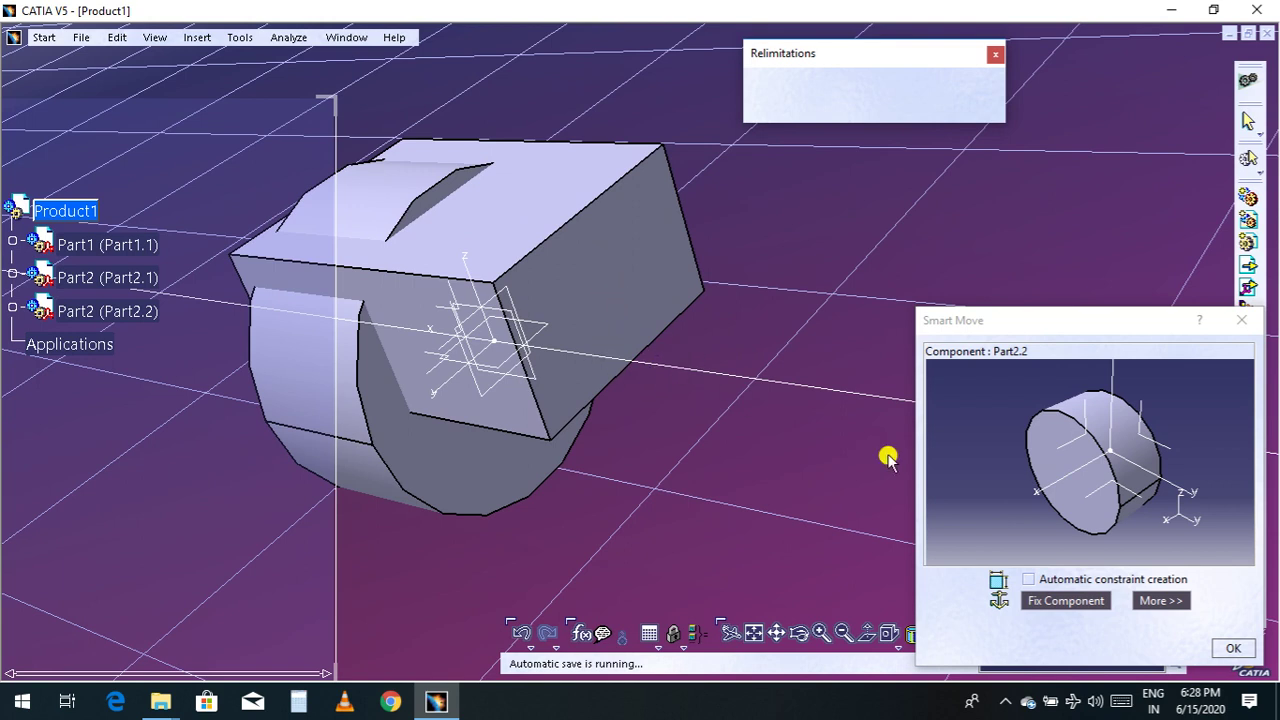
left_click(1018, 468)
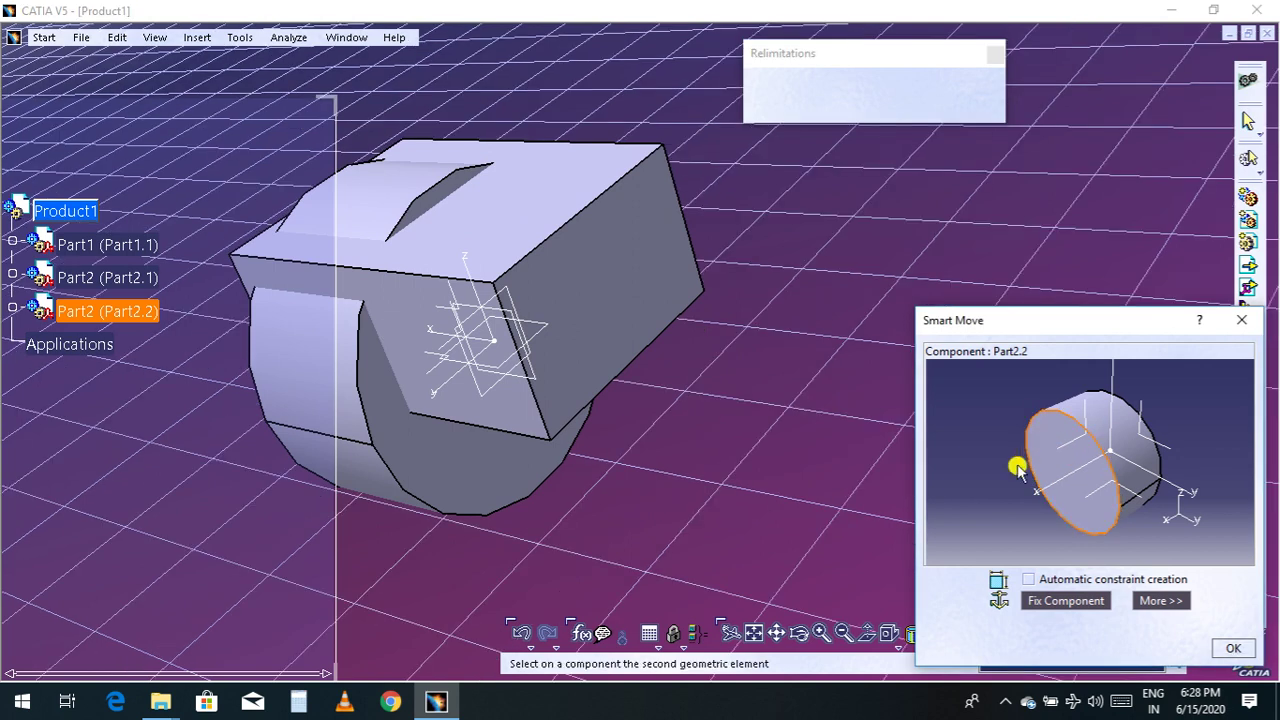
left_click(602, 280)
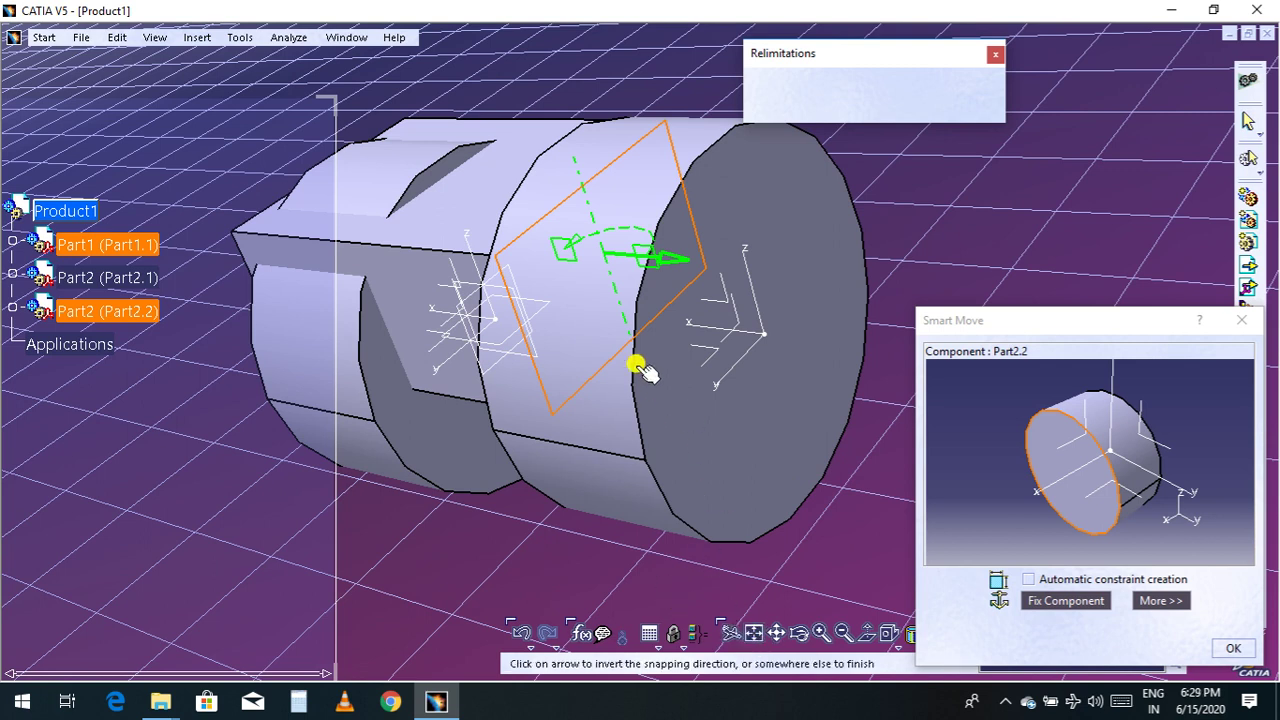
left_click(676, 266)
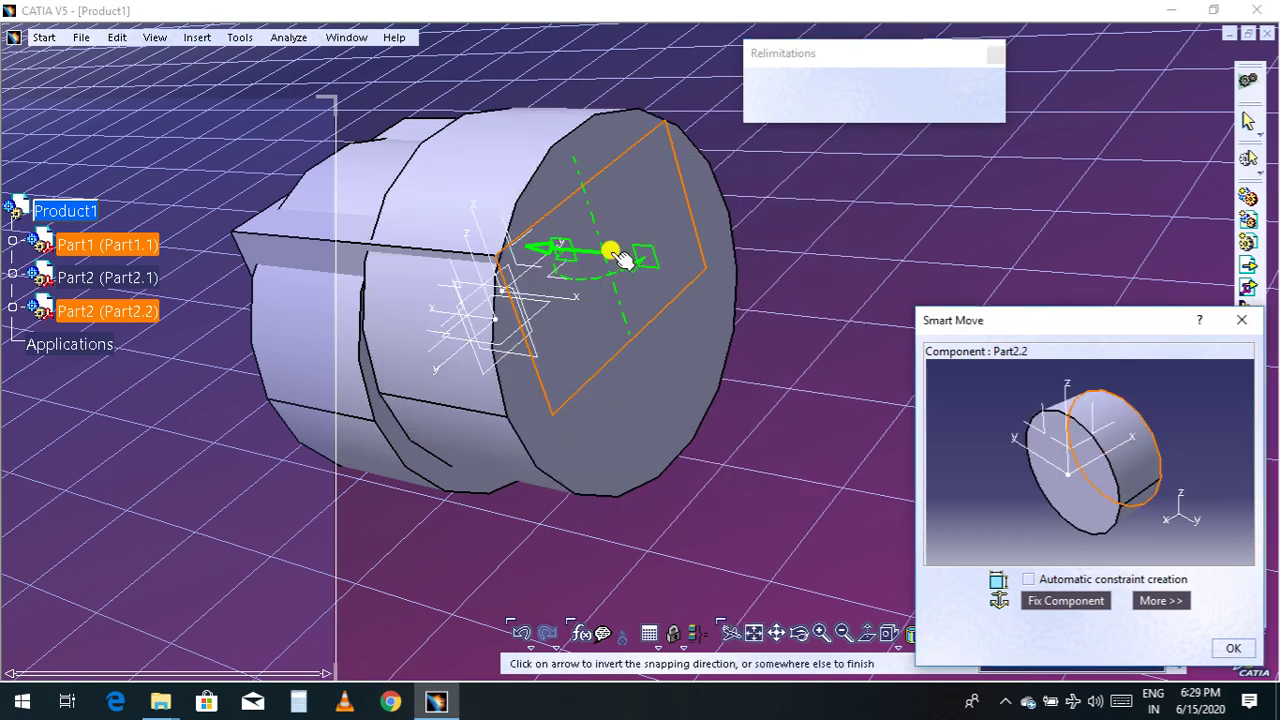
left_click(547, 249)
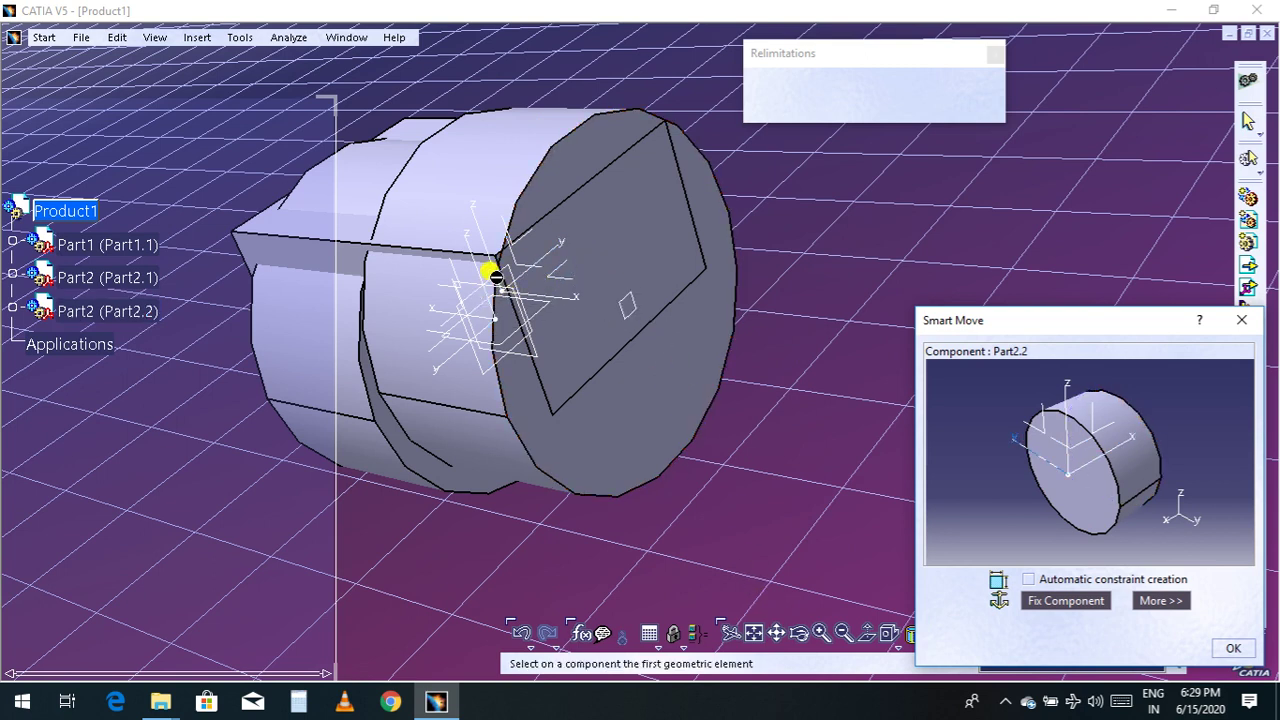
Snap the outer flat face of the Part2.2 cylinder to a reference plane of Part1
left_click(626, 314)
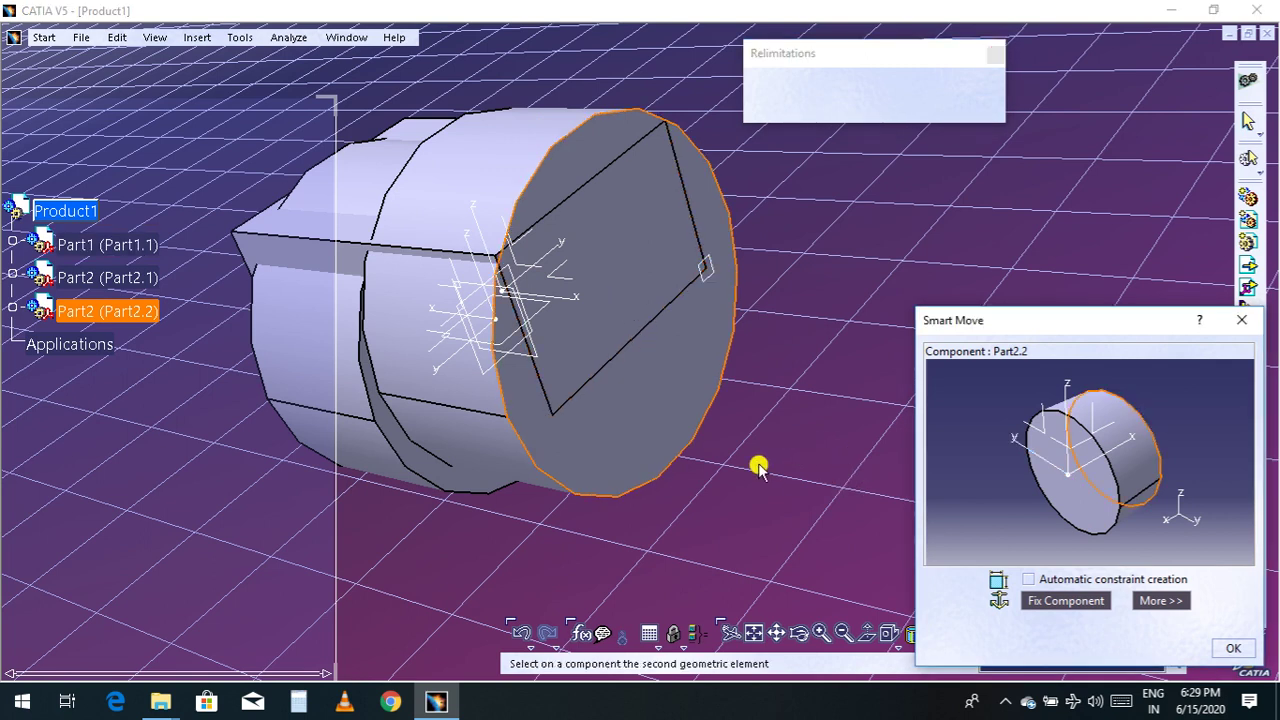
left_click(799, 633)
left_click_drag(729, 505, 866, 517)
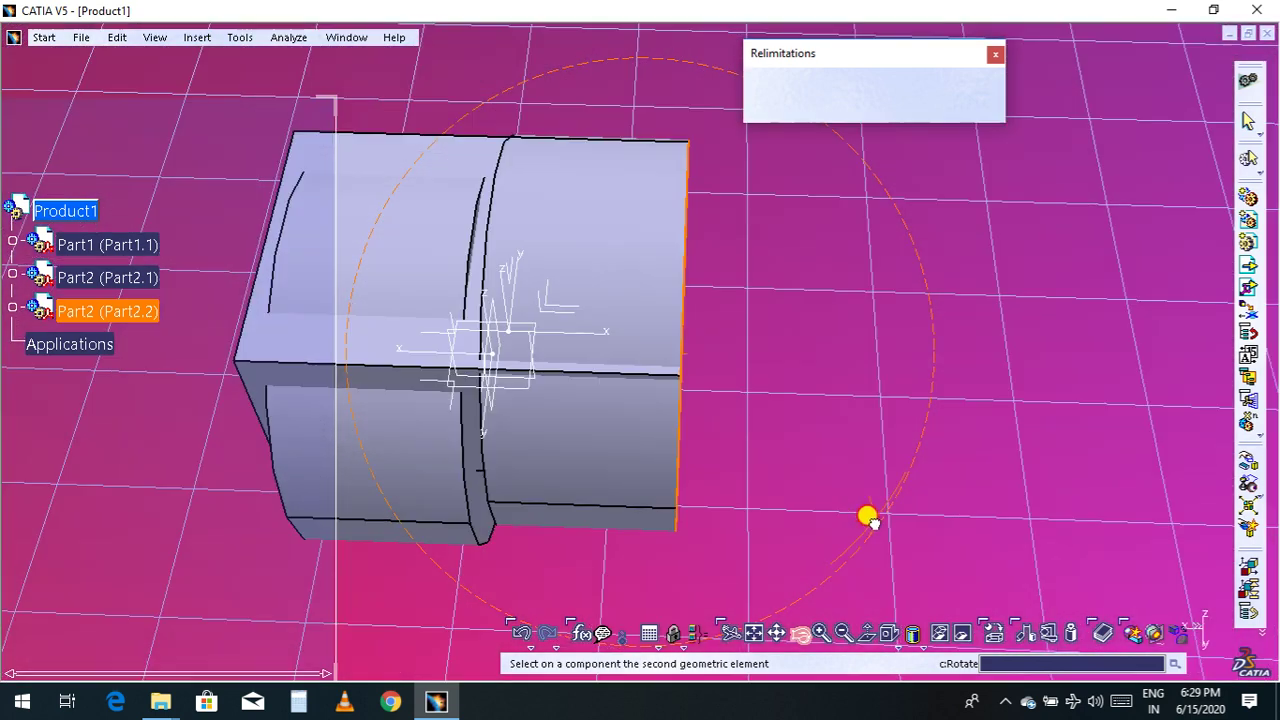
left_click(593, 360)
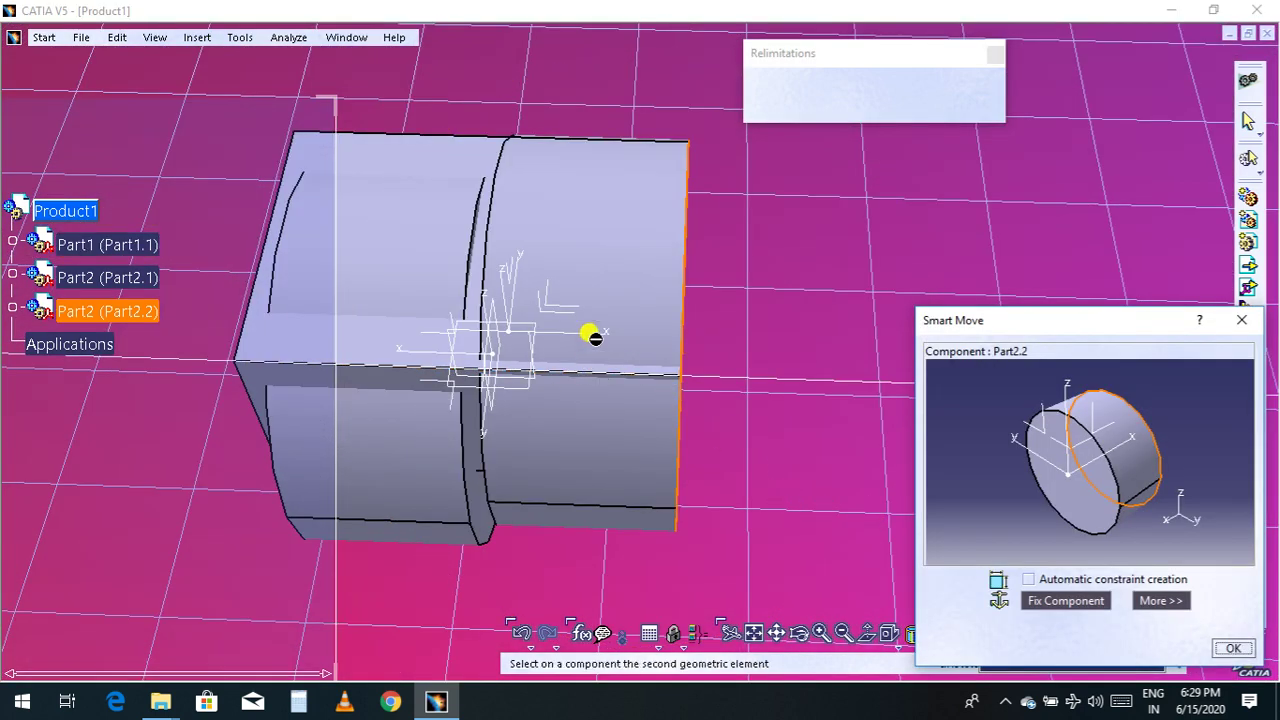
left_click(513, 335)
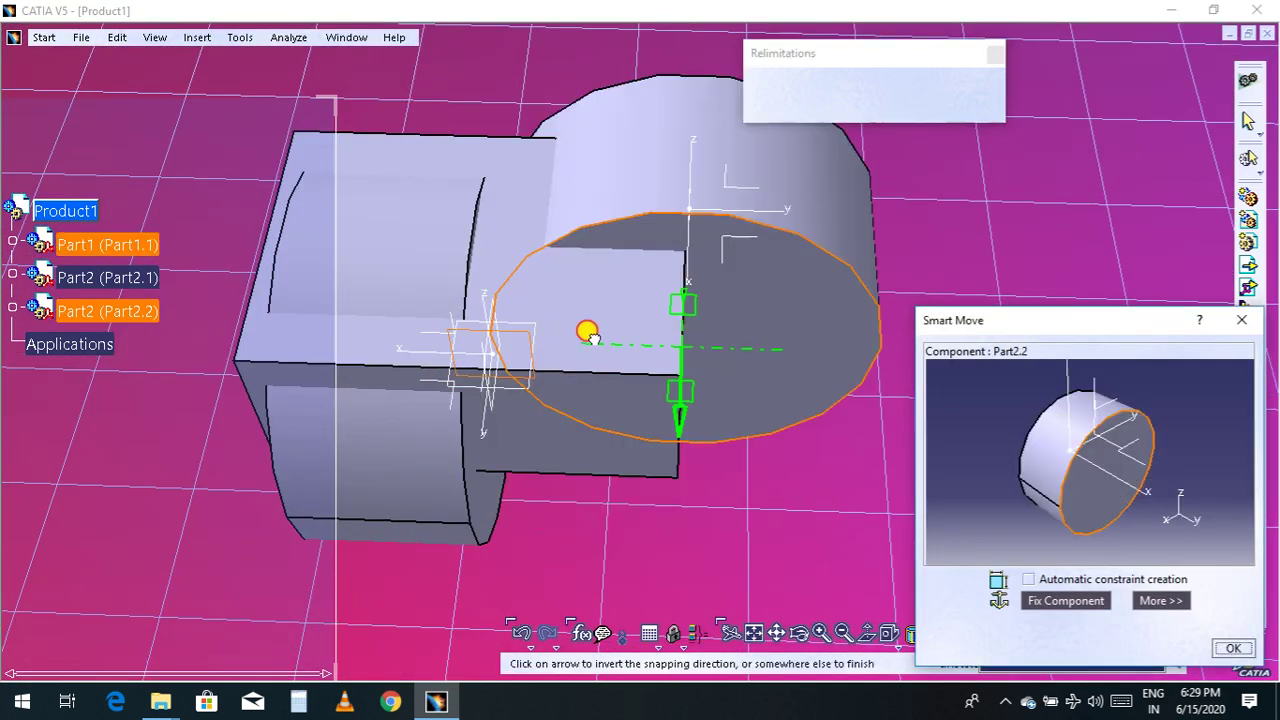
Invert the reference-plane snap back and forth to compare both directions, finishing with the original direction
left_click(680, 352)
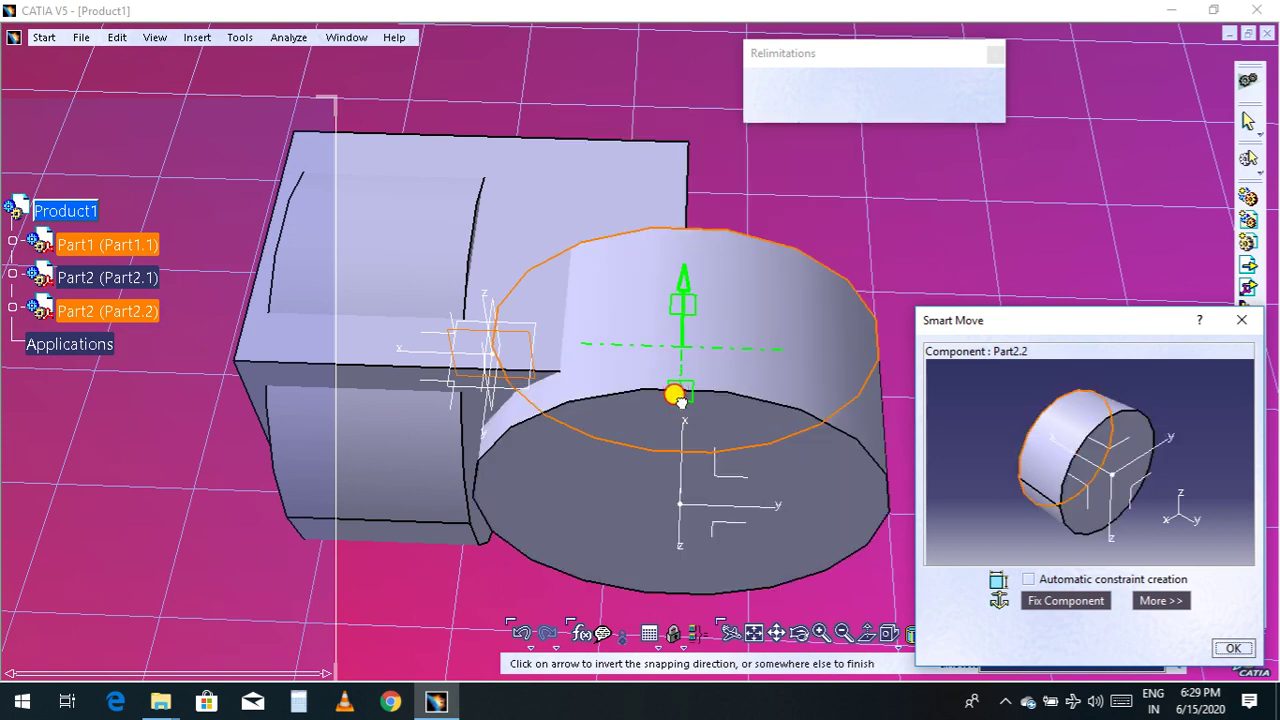
left_click(685, 283)
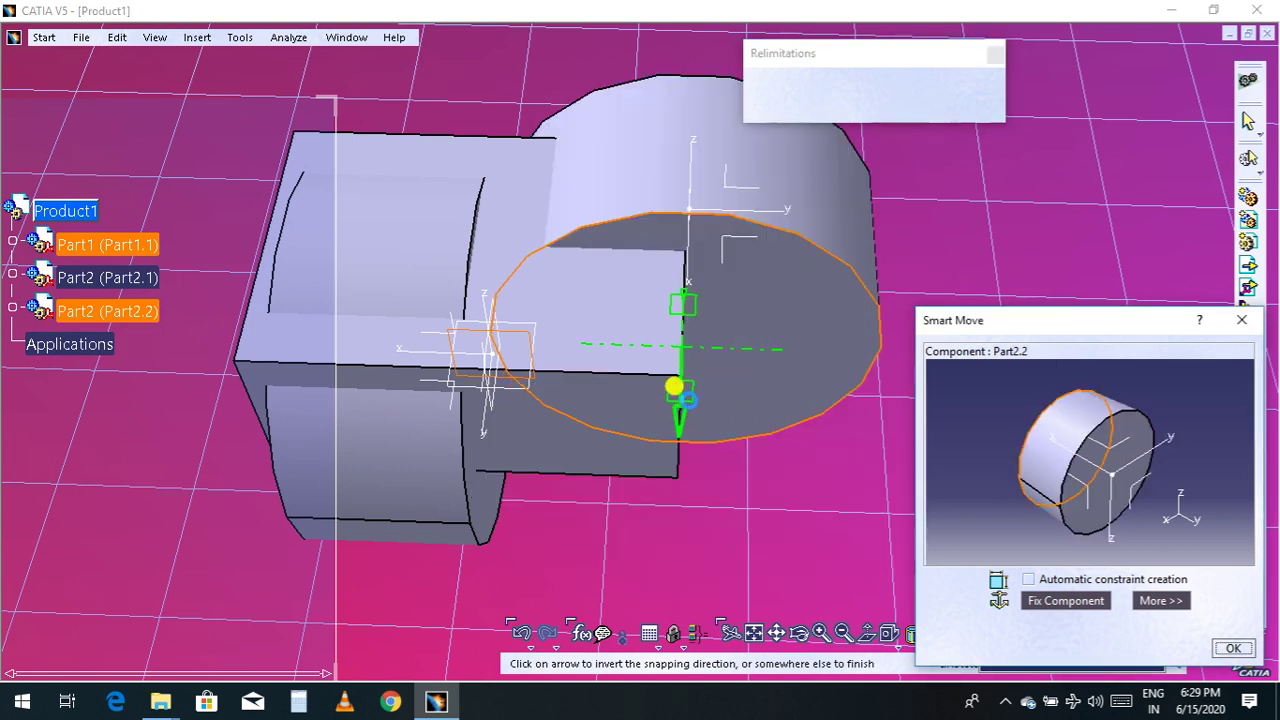
left_click(686, 400)
left_click(719, 347)
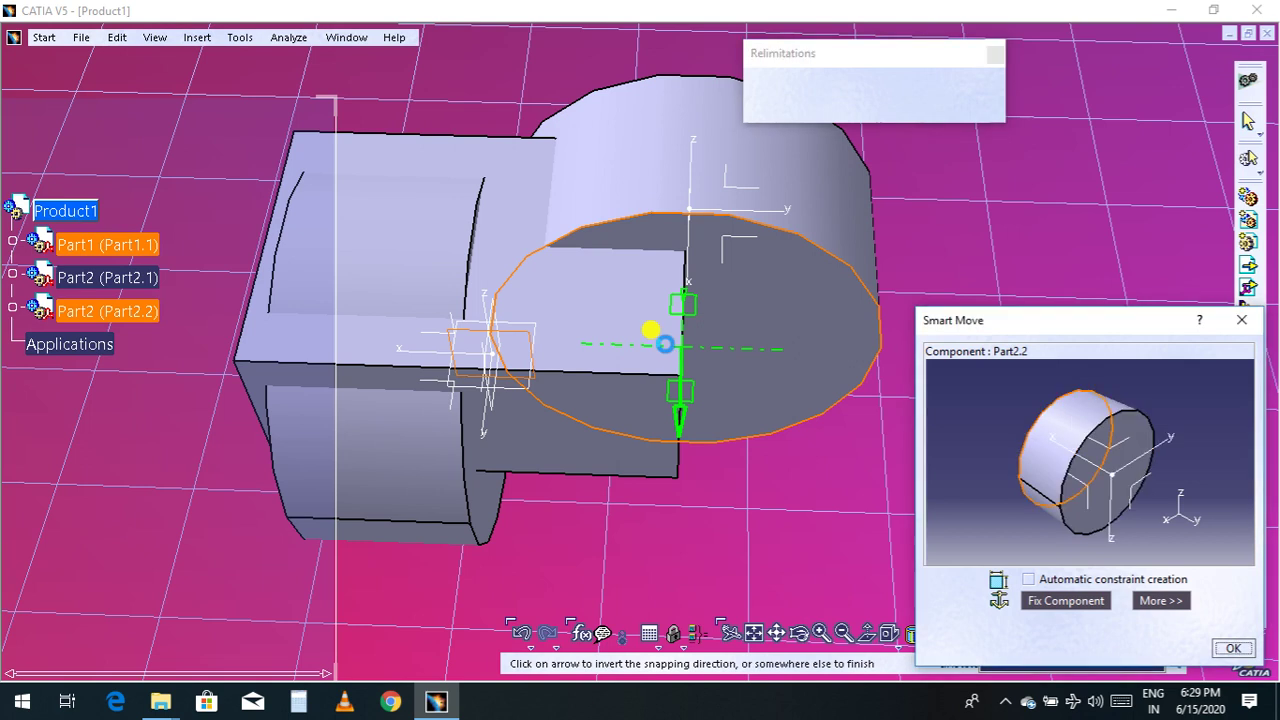
left_click(674, 347)
left_click(679, 303)
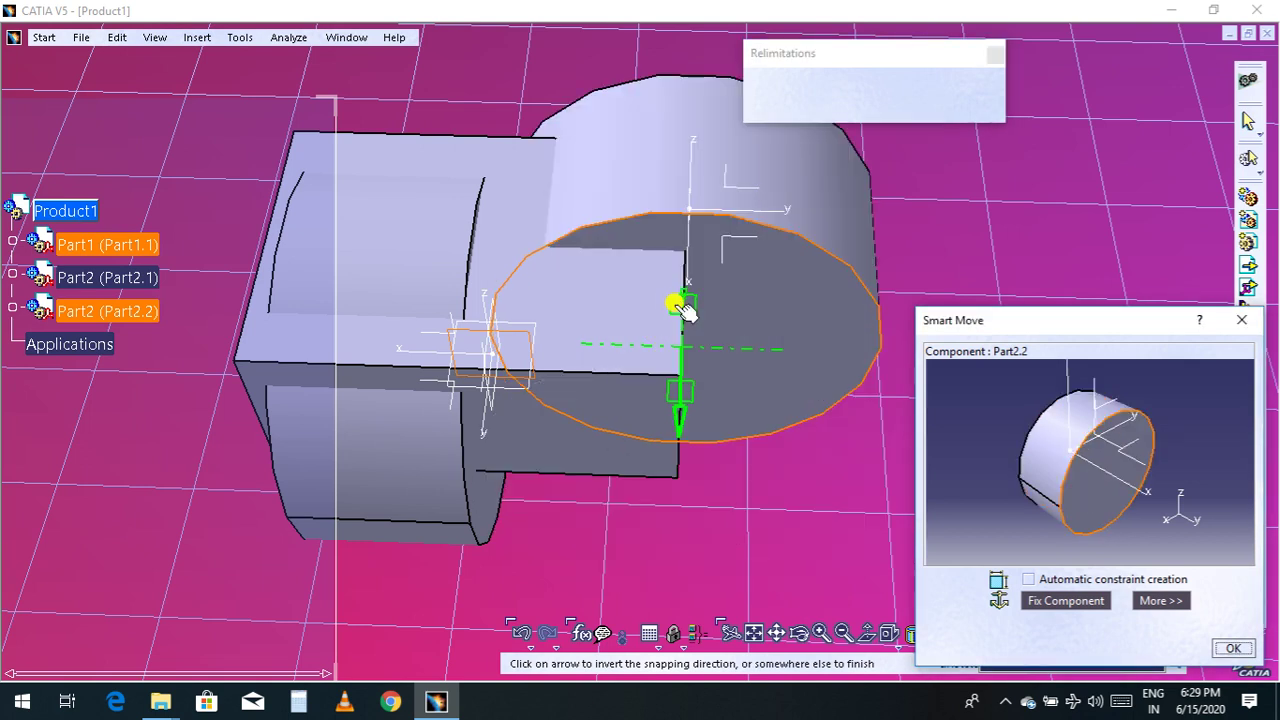
left_click(534, 323)
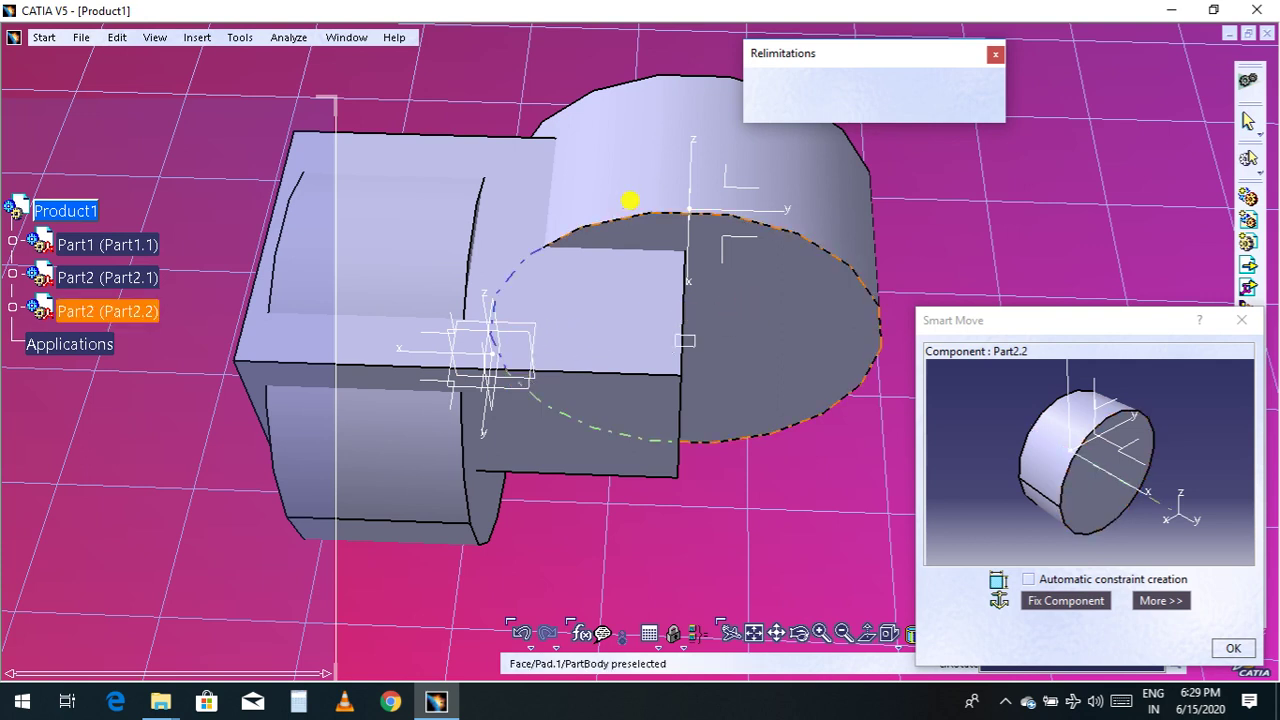
Snap the axis of the Part2.2 cylinder to the reference plane of Part1 so the cylinder stands upright
left_click(700, 266)
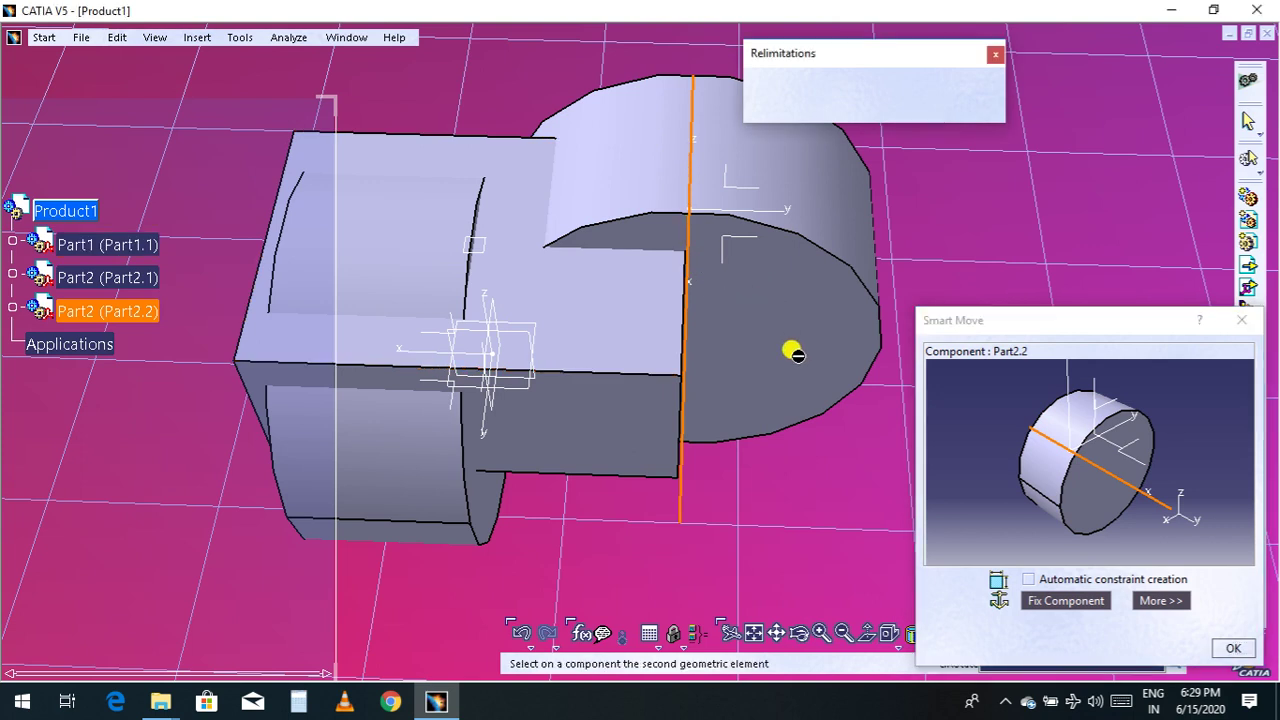
left_click(530, 343)
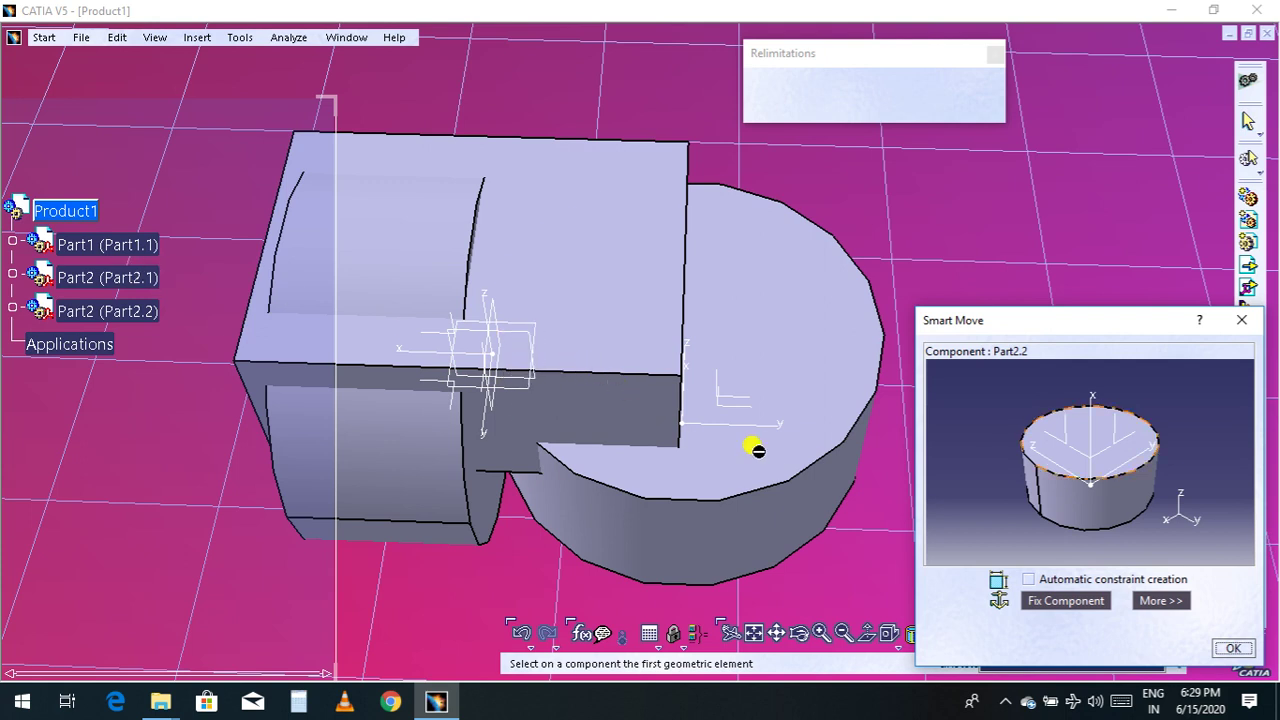
middle_click_drag(757, 450, 760, 391)
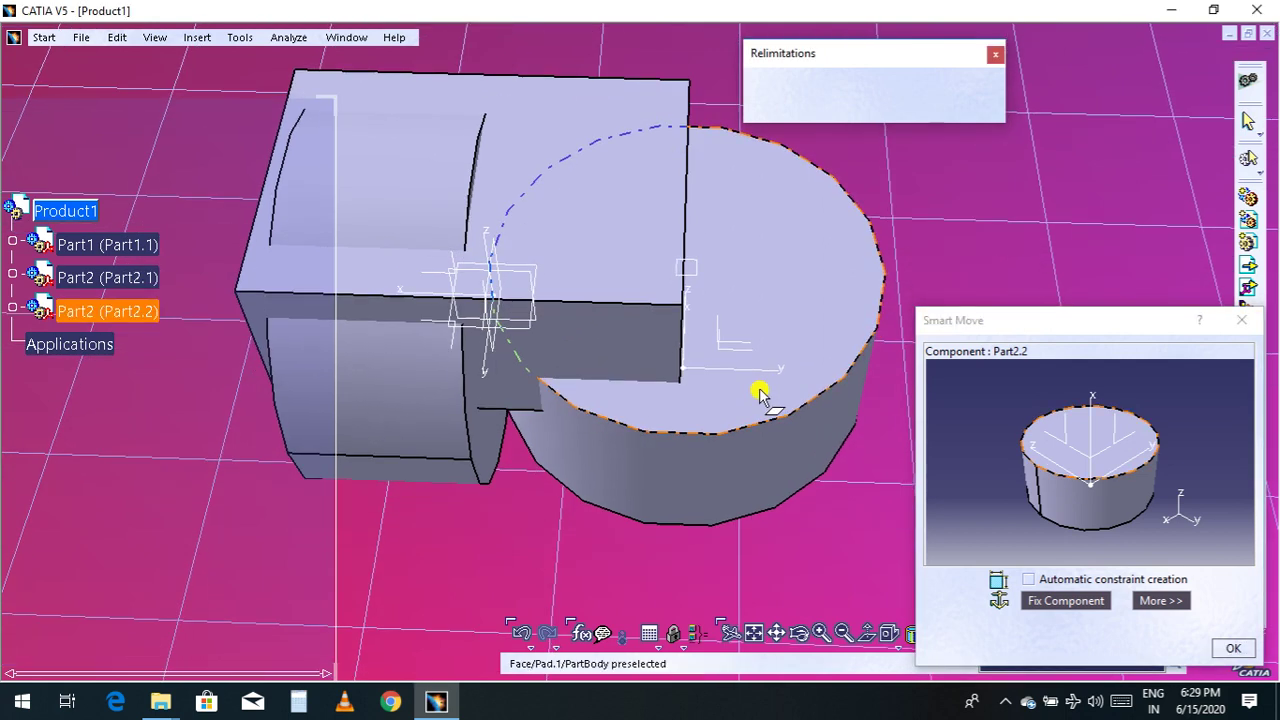
Snap the upper flat face of the upright Part2.2 cylinder onto the end face of the block
left_click(816, 634)
left_click_drag(795, 590, 703, 354)
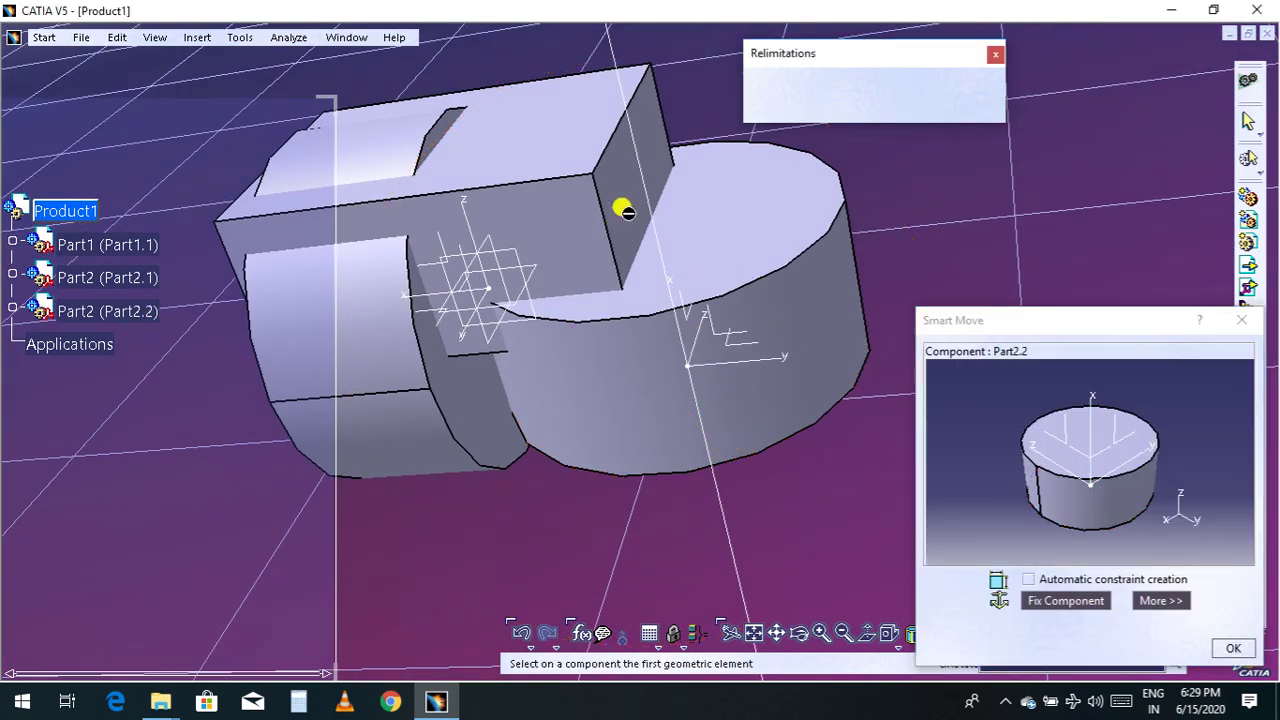
left_click(700, 229)
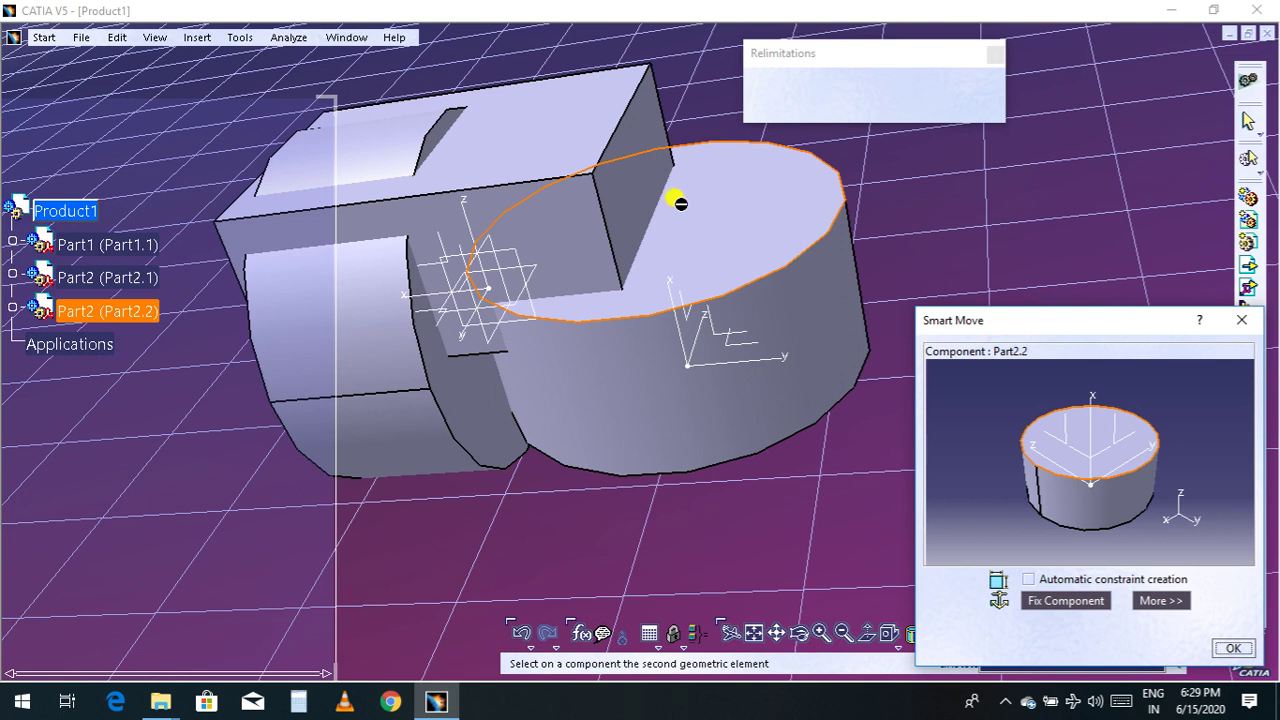
left_click(632, 165)
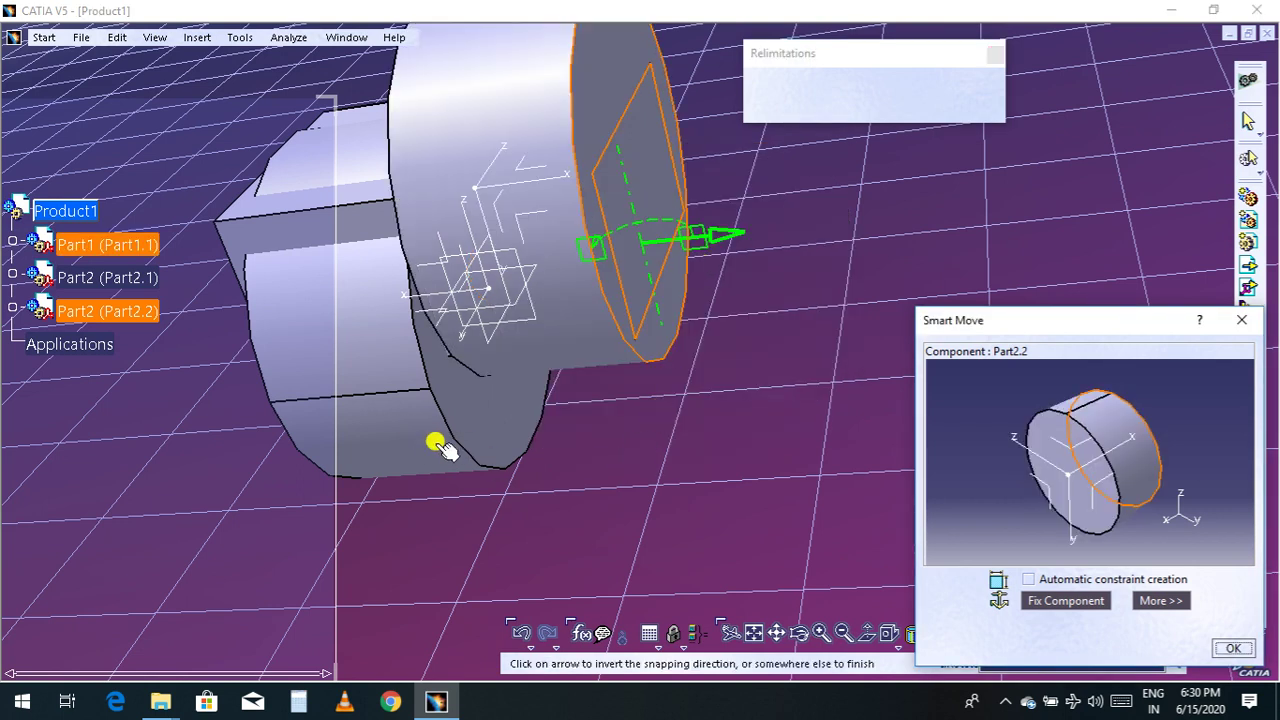
Snap the opposite flat face of the Part2.2 cylinder onto the front flat face of the Part2.1 cylinder
middle_click_drag(630, 480, 822, 470)
scroll(810, 601, "up", 2)
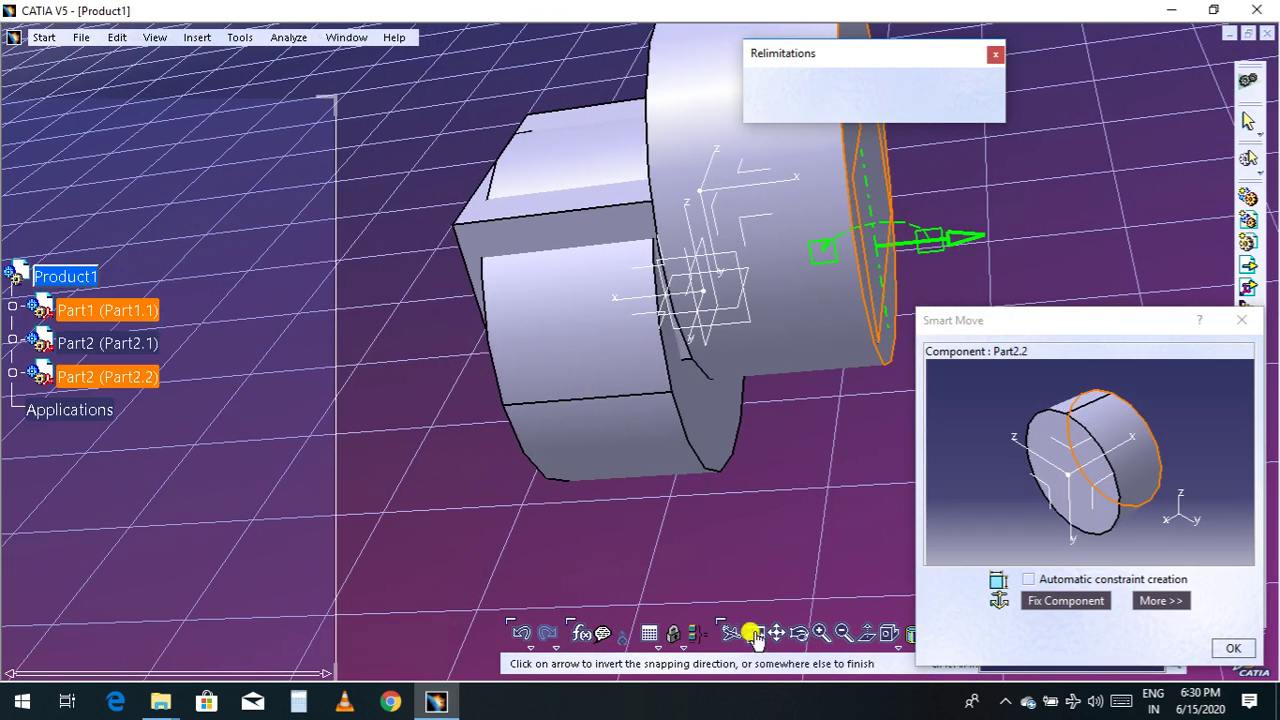
left_click(787, 628)
left_click_drag(700, 534, 680, 483)
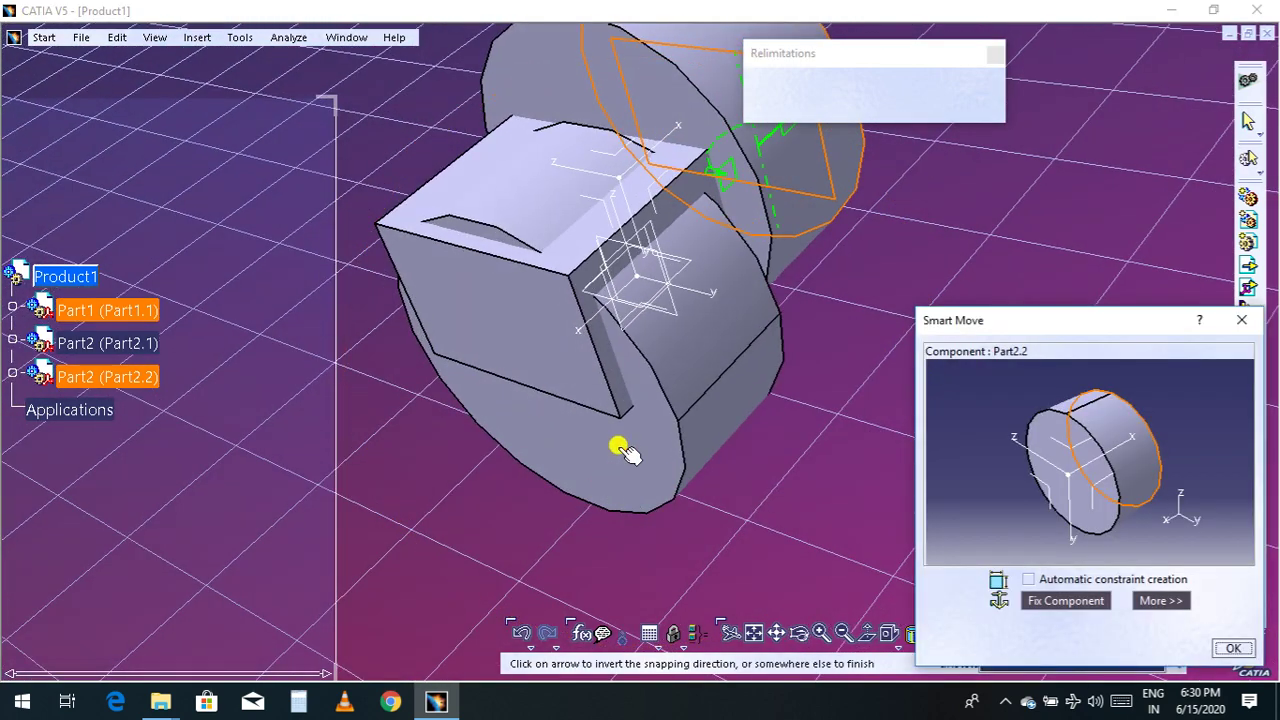
left_click(633, 70)
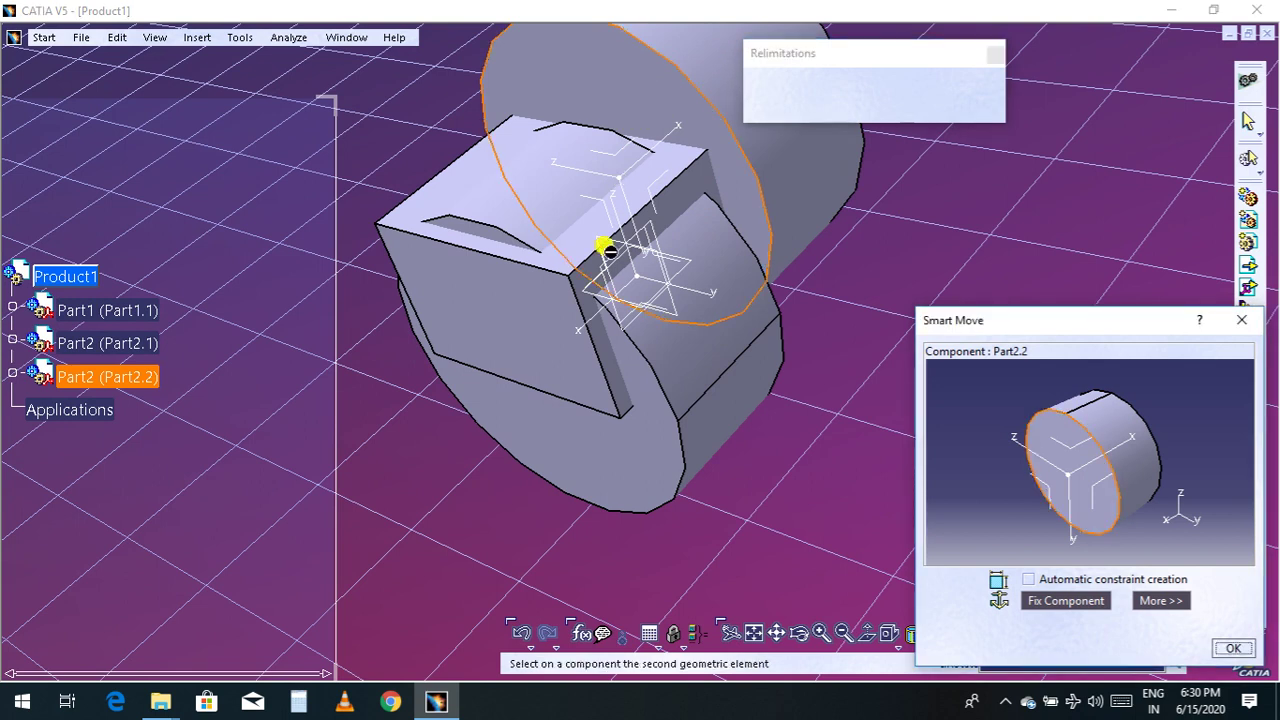
left_click(592, 456)
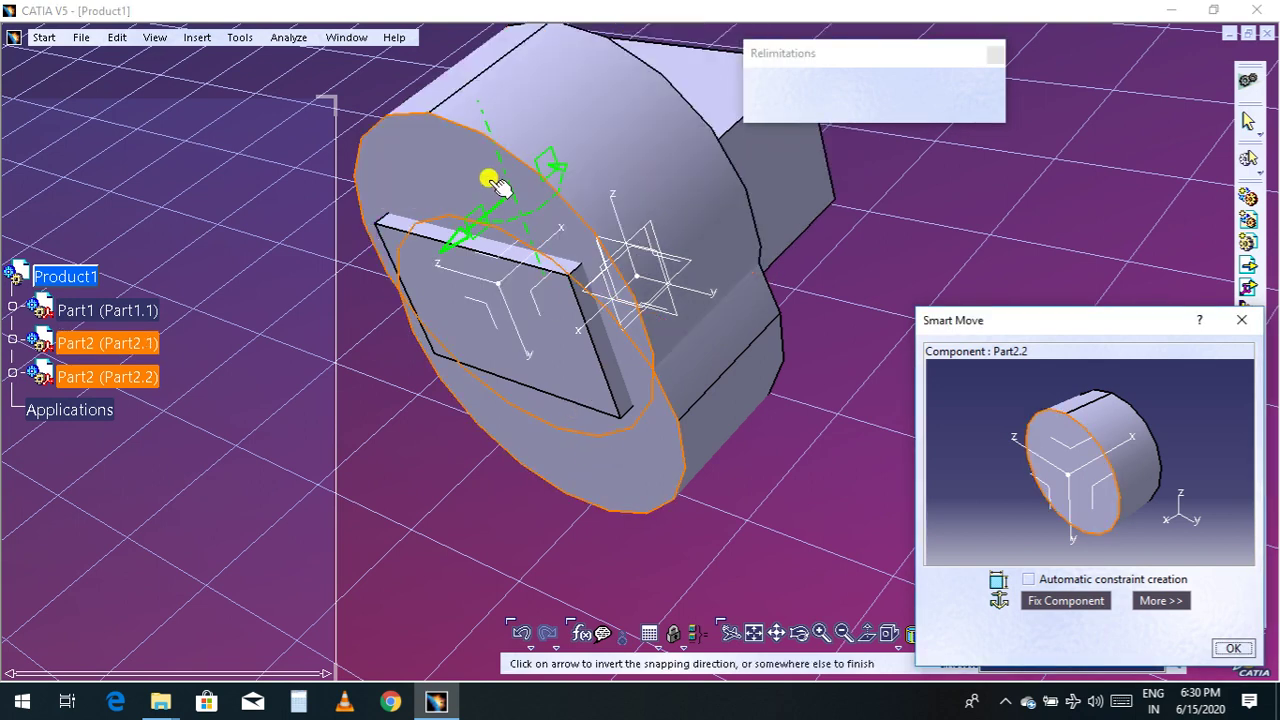
Invert the cylinder-to-cylinder snap back and forth, finishing with the Part2.2 cylinder in its original snapped direction
left_click(449, 235)
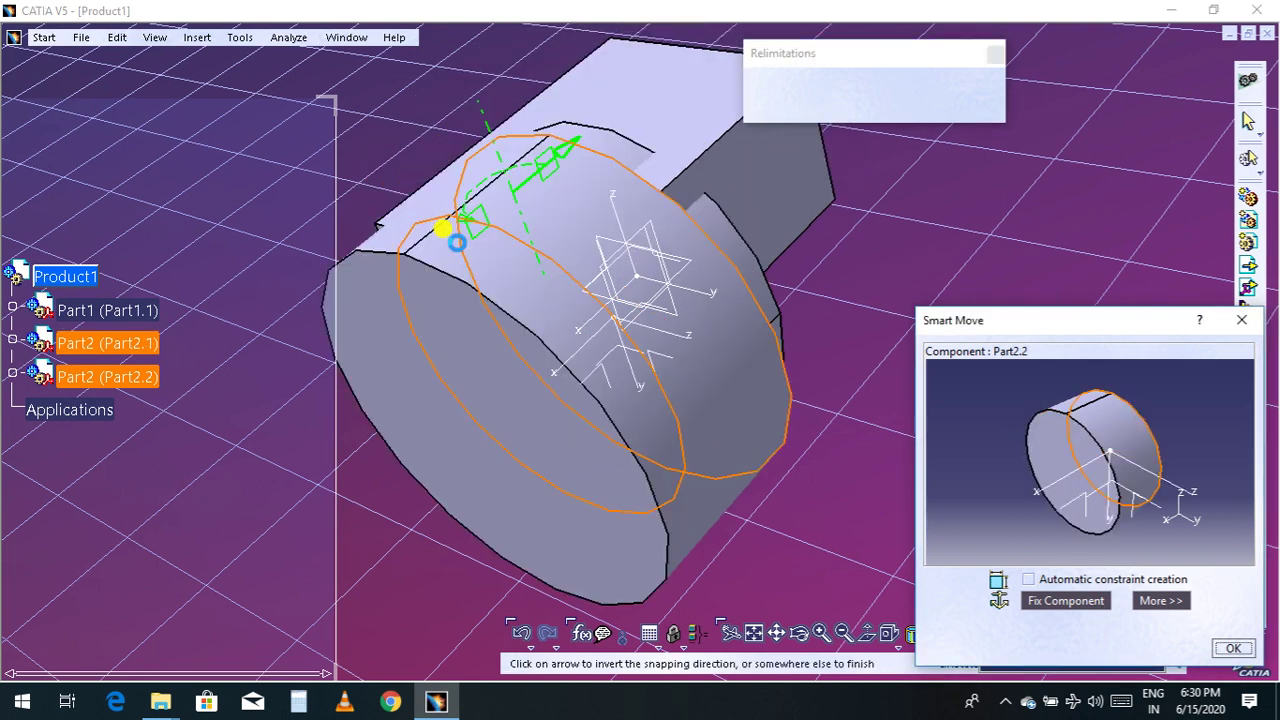
left_click(562, 150)
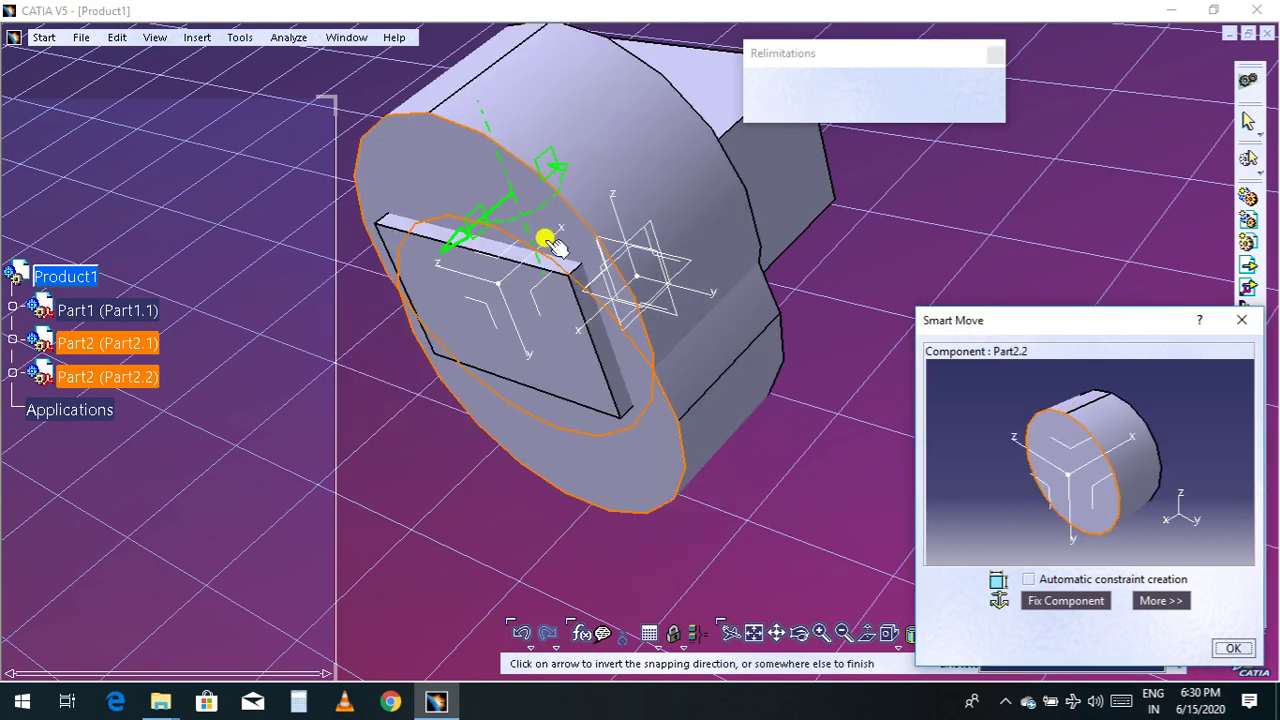
left_click(492, 142)
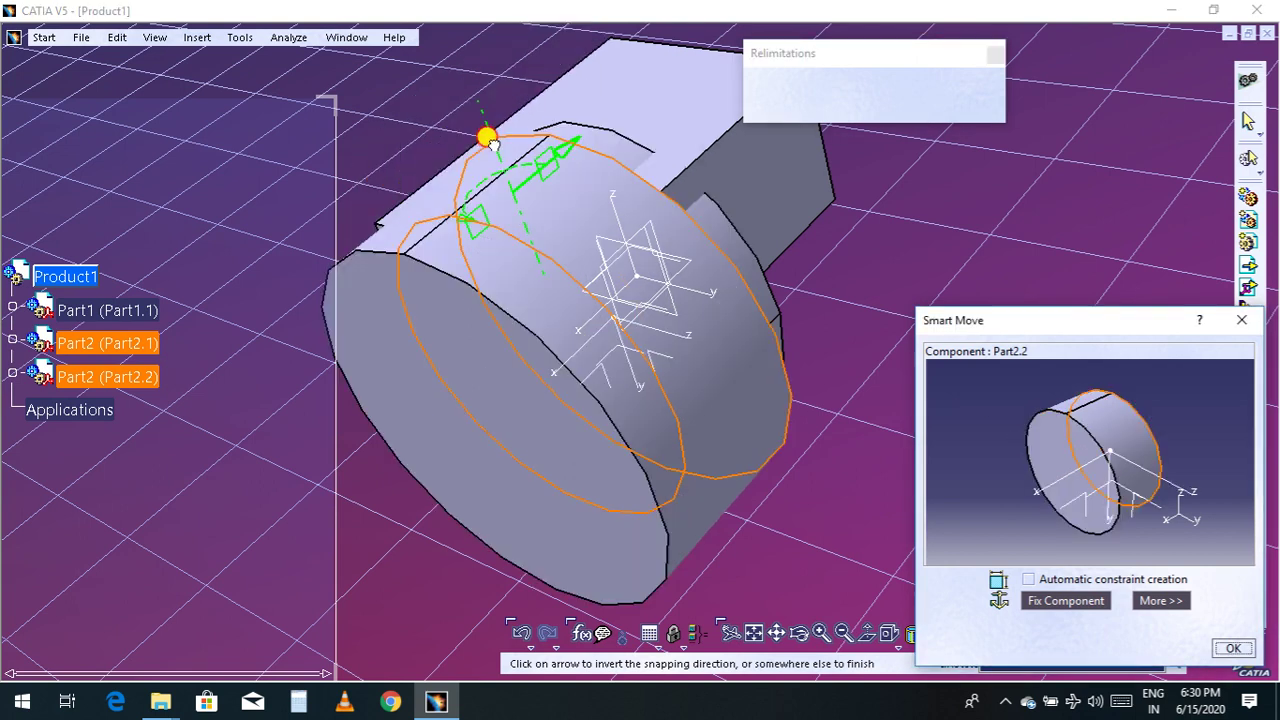
left_click(511, 208)
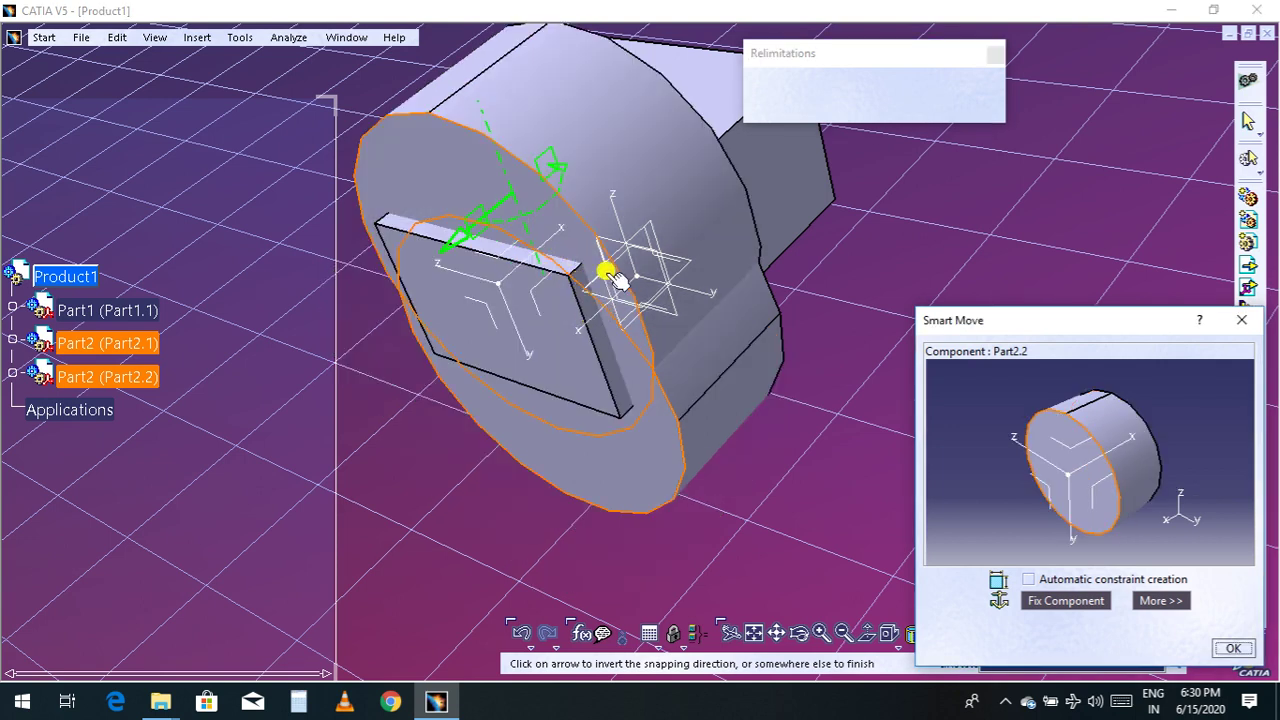
left_click(591, 317)
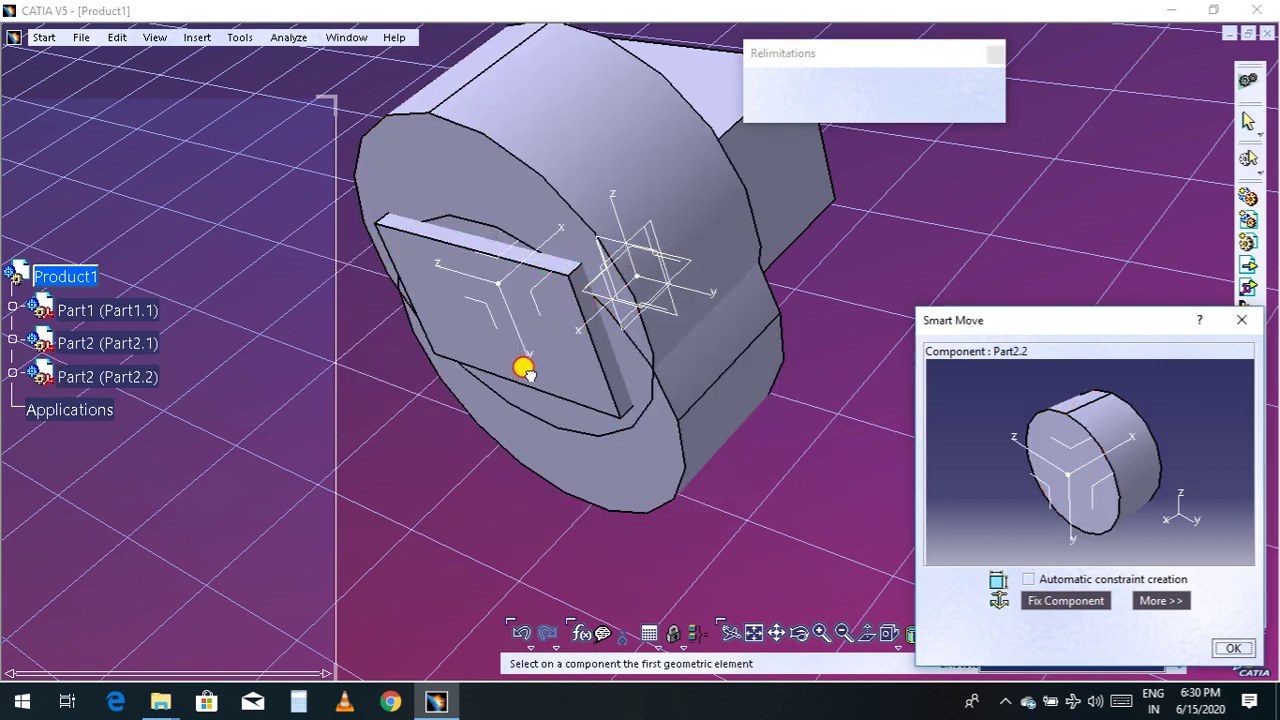
Move the Part2.2 cylinder clear of the block and snap its front flat face to the block's long side face
left_click_drag(449, 291, 771, 363)
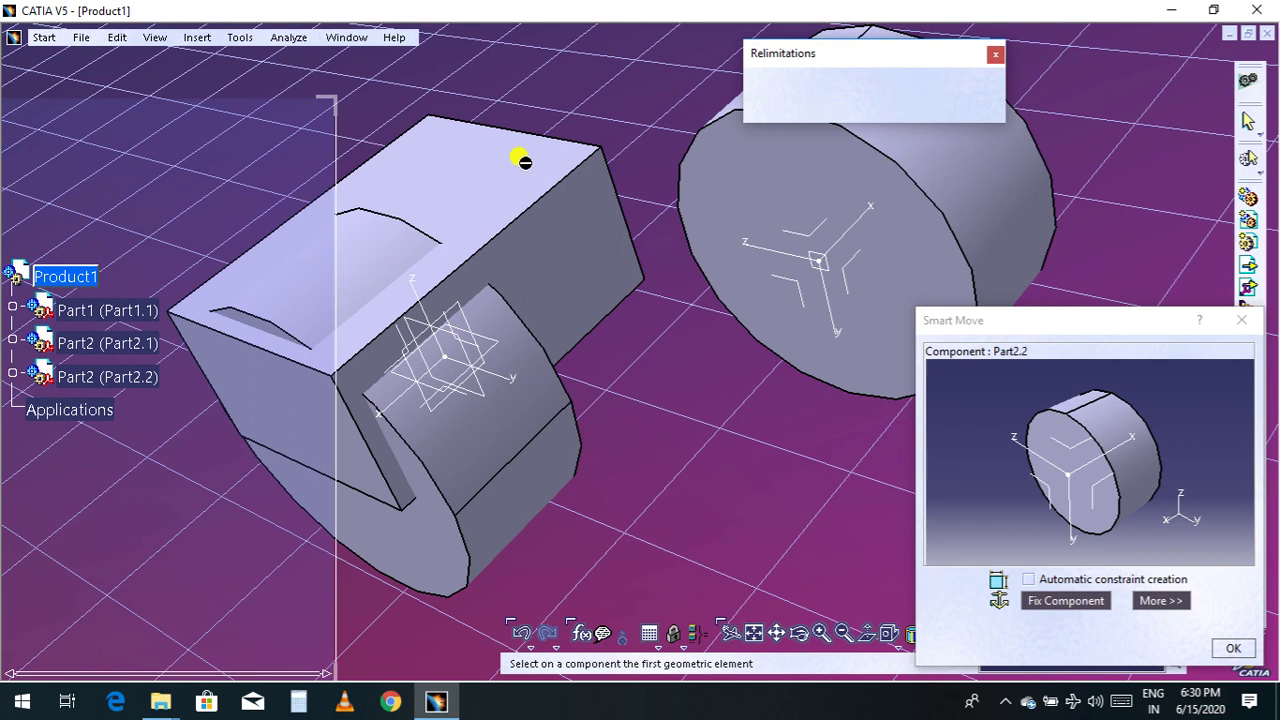
left_click(786, 168)
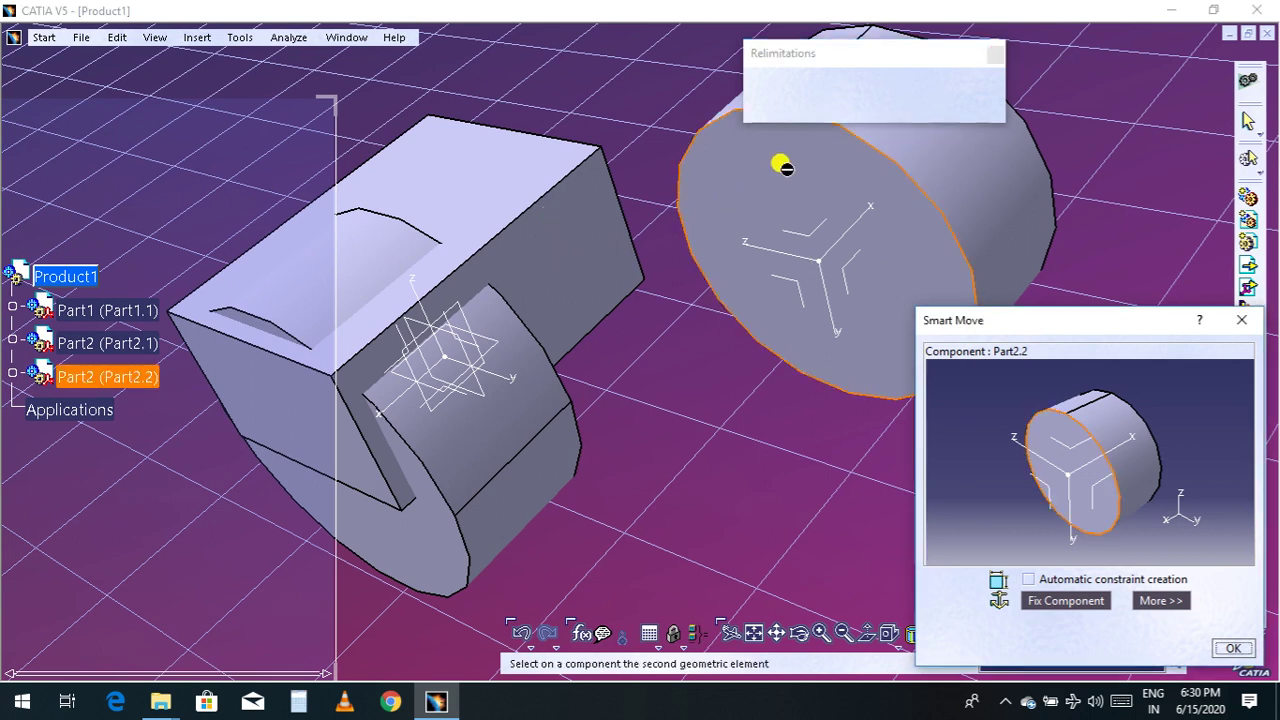
left_click(563, 240)
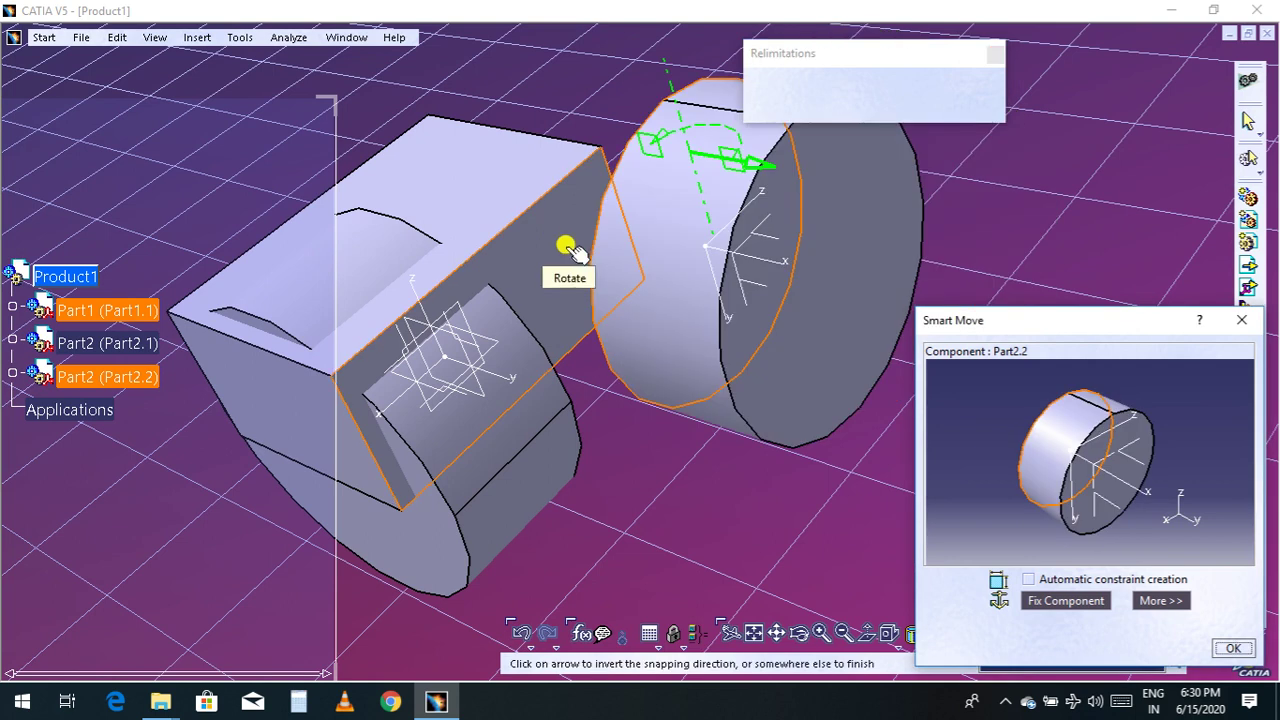
Invert the snap against the block's side face twice and finish it with the Part2.2 cylinder in its original snapped direction
left_click(740, 162)
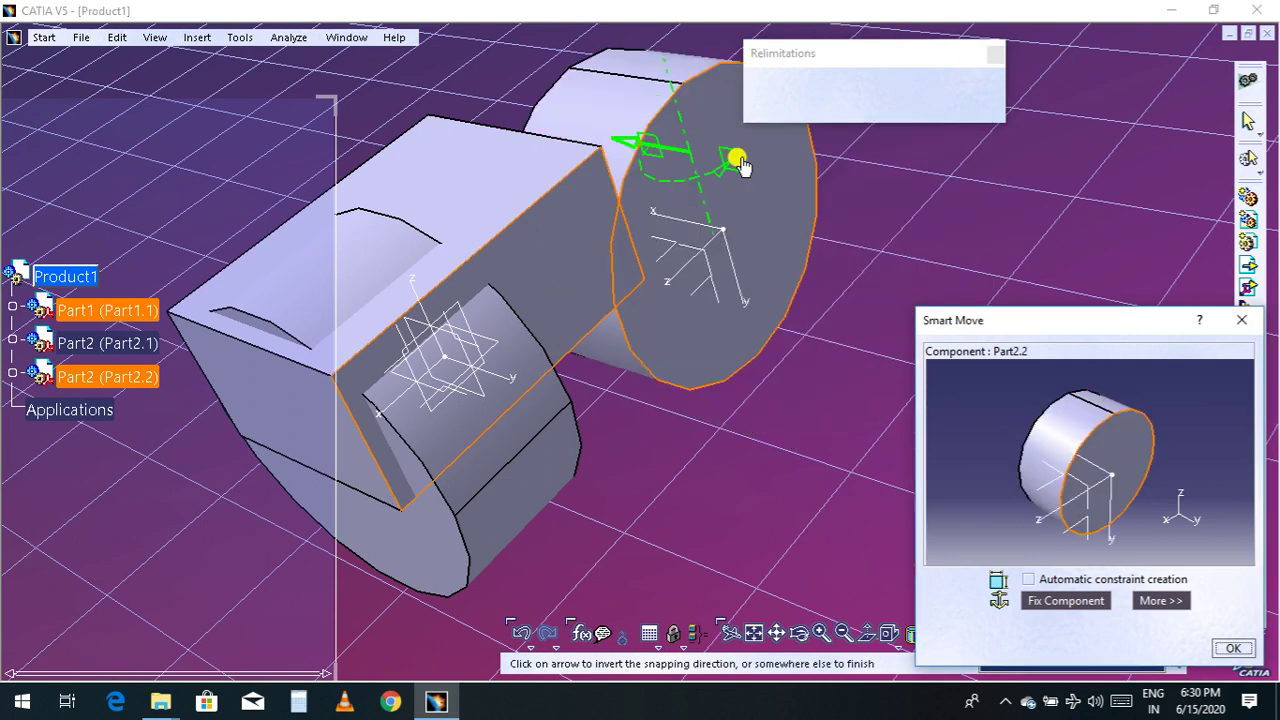
left_click(641, 150)
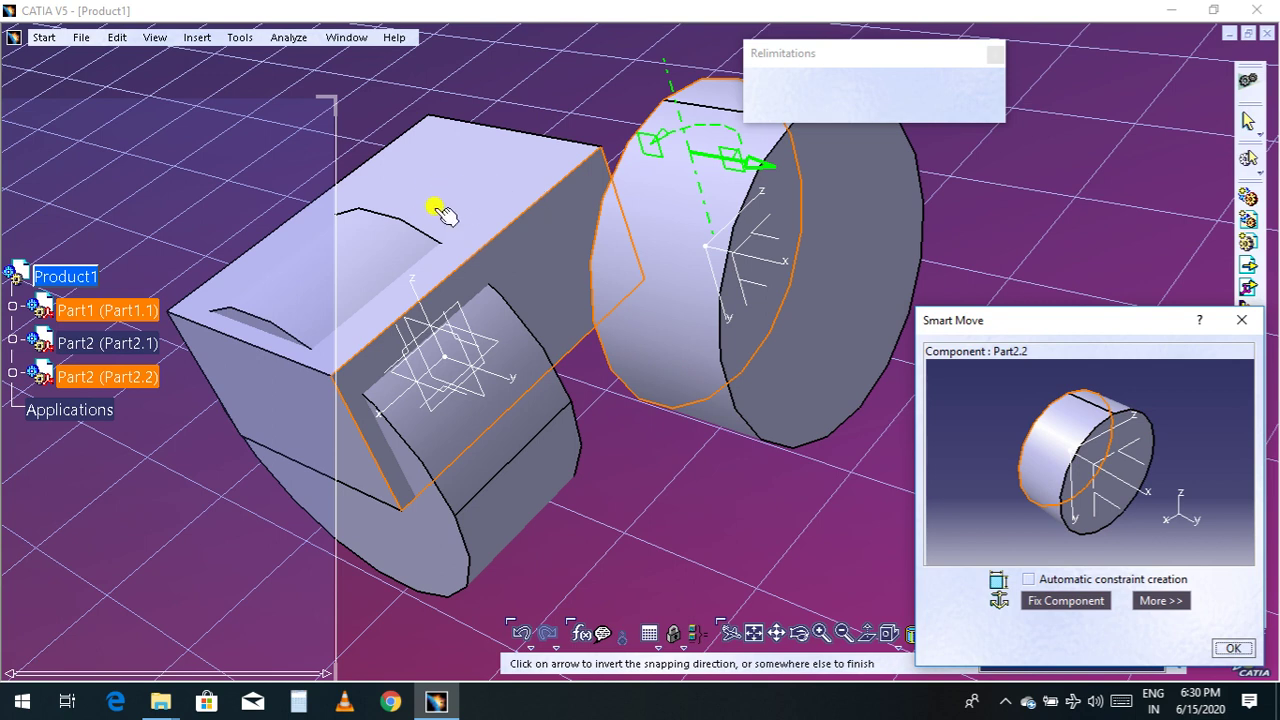
left_click(850, 245)
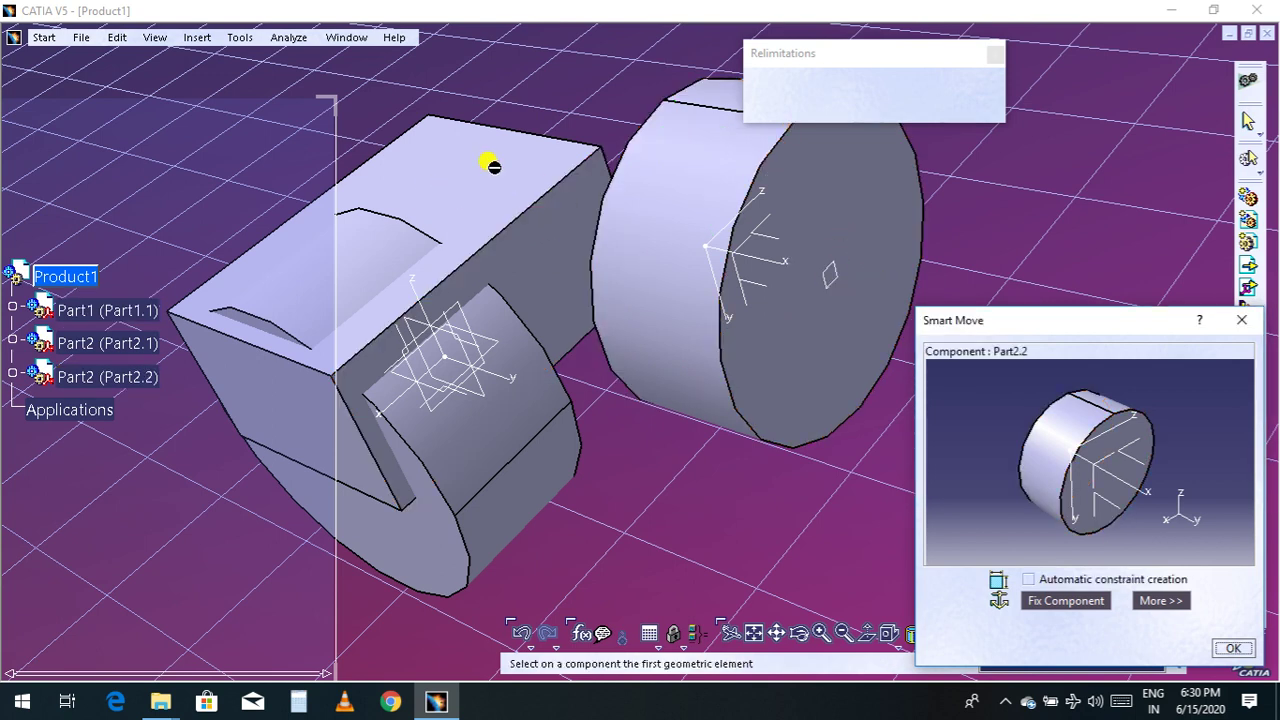
Snap the outward flat face of the Part2.2 cylinder to the block's upper face and invert the snapping direction
left_click(817, 214)
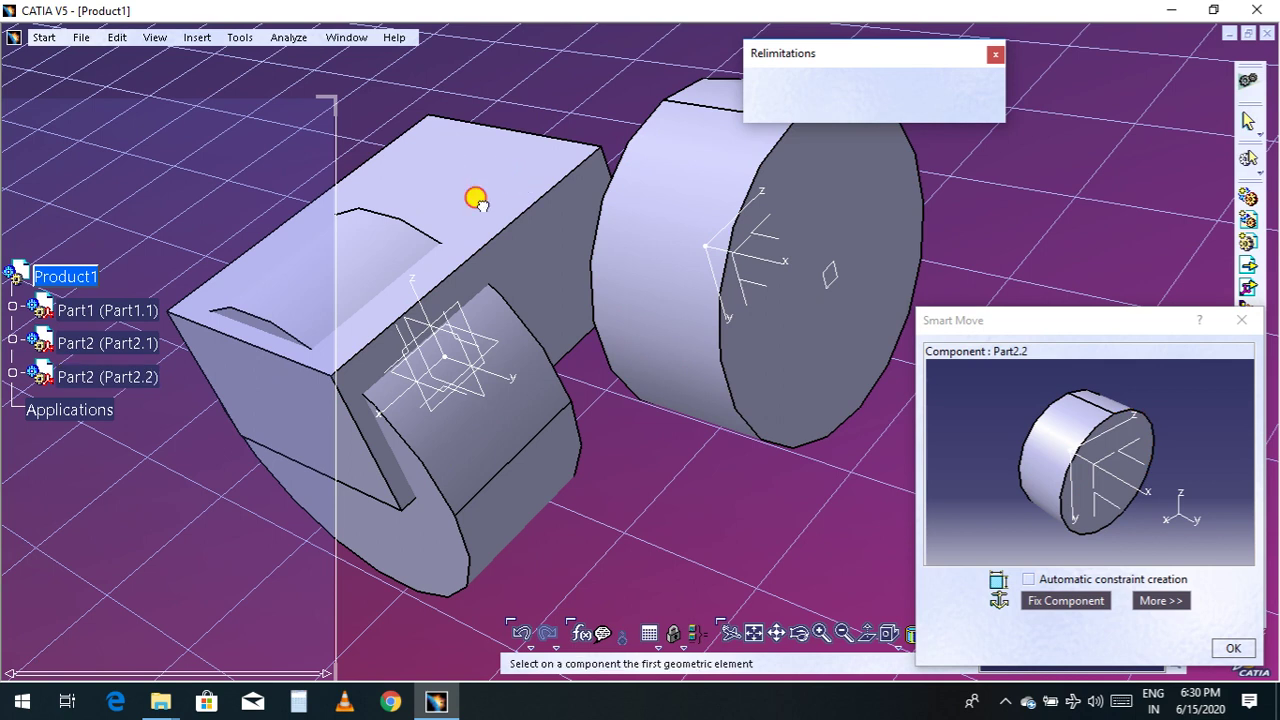
left_click(823, 211)
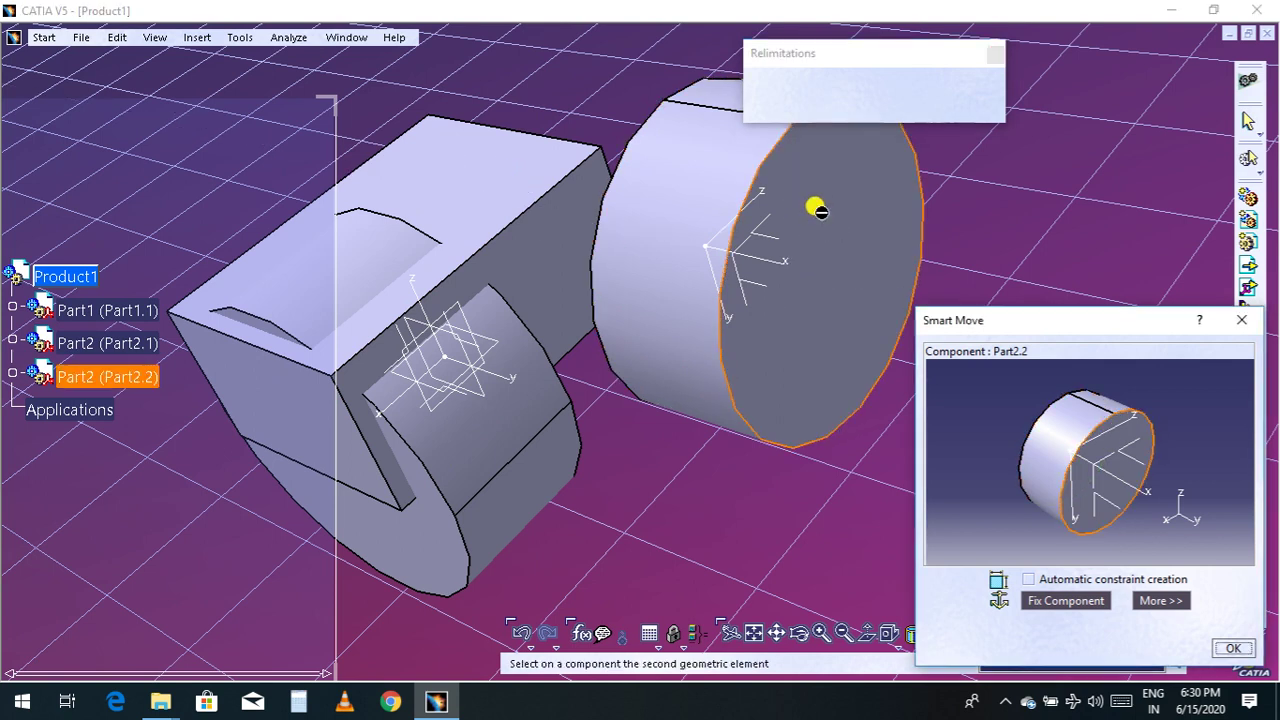
left_click(518, 183)
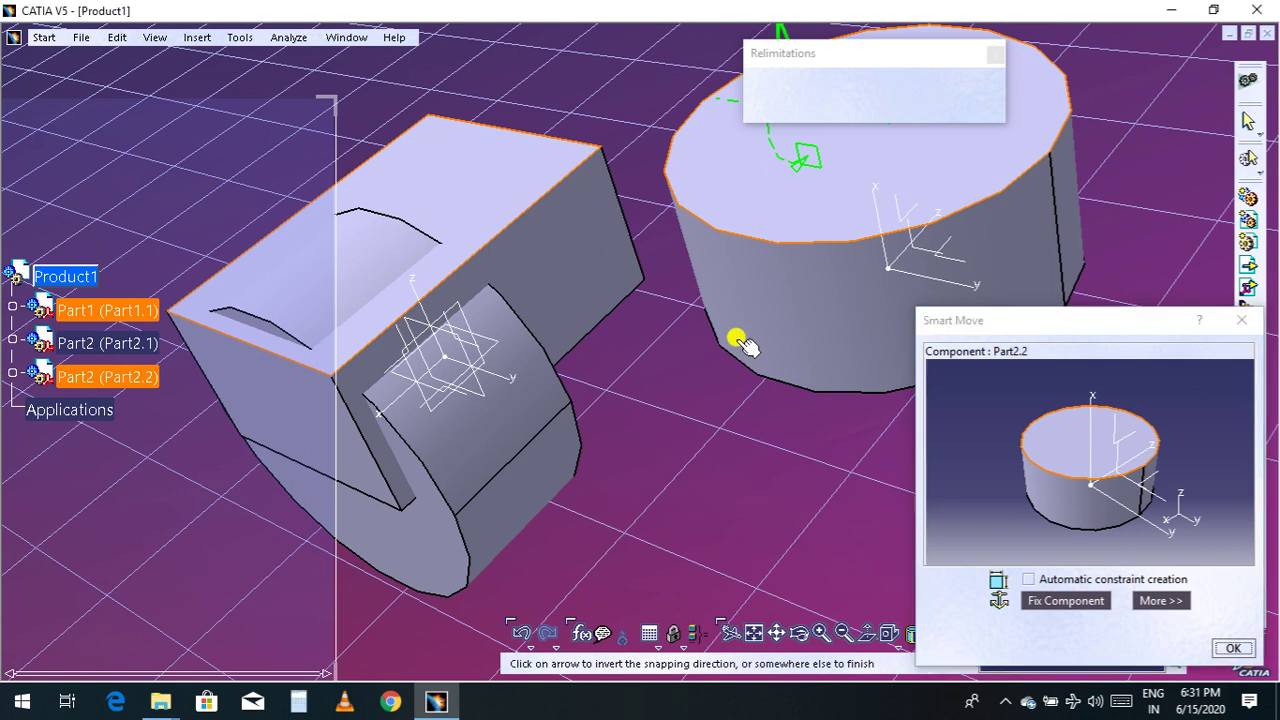
middle_click_drag(737, 338, 603, 492)
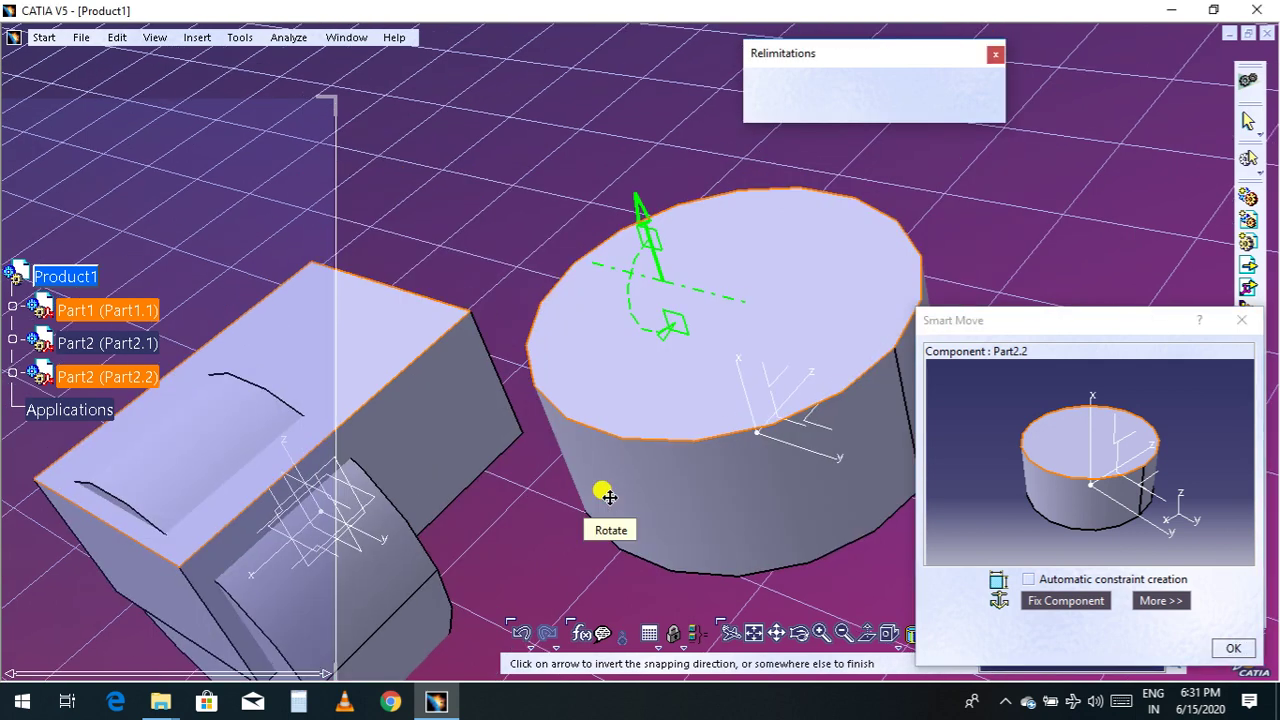
left_click(648, 242)
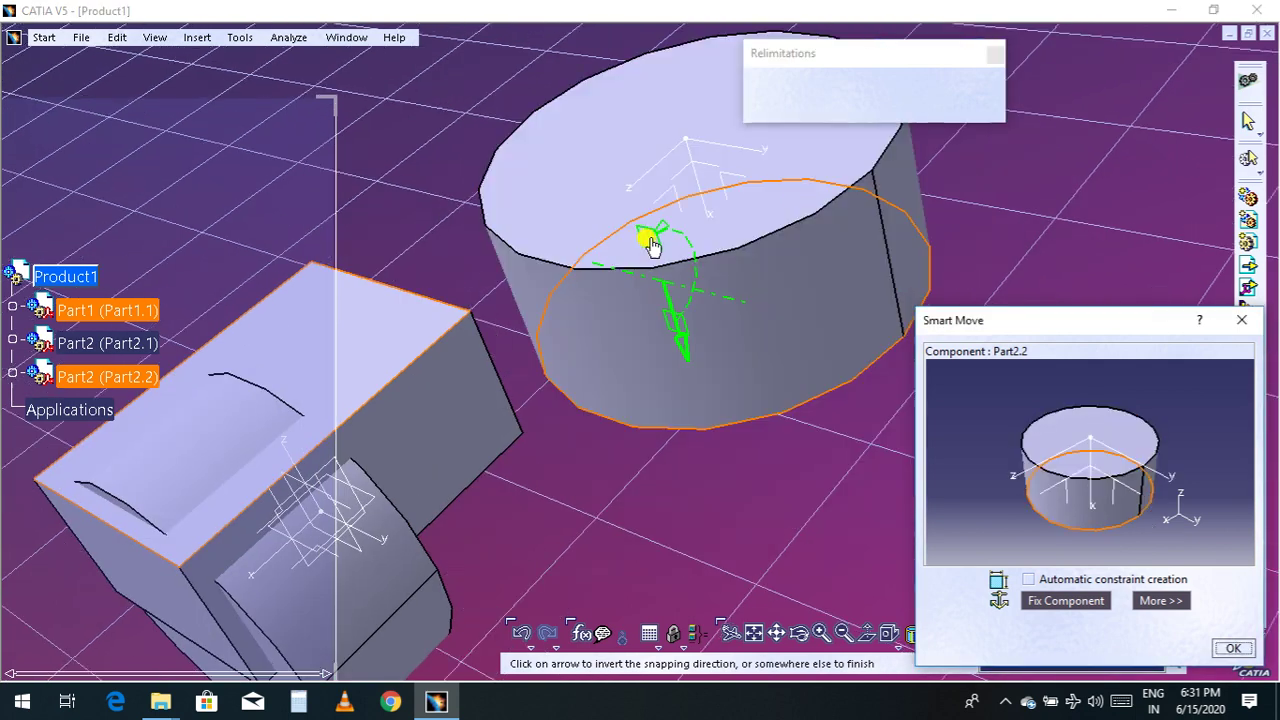
left_click(672, 145)
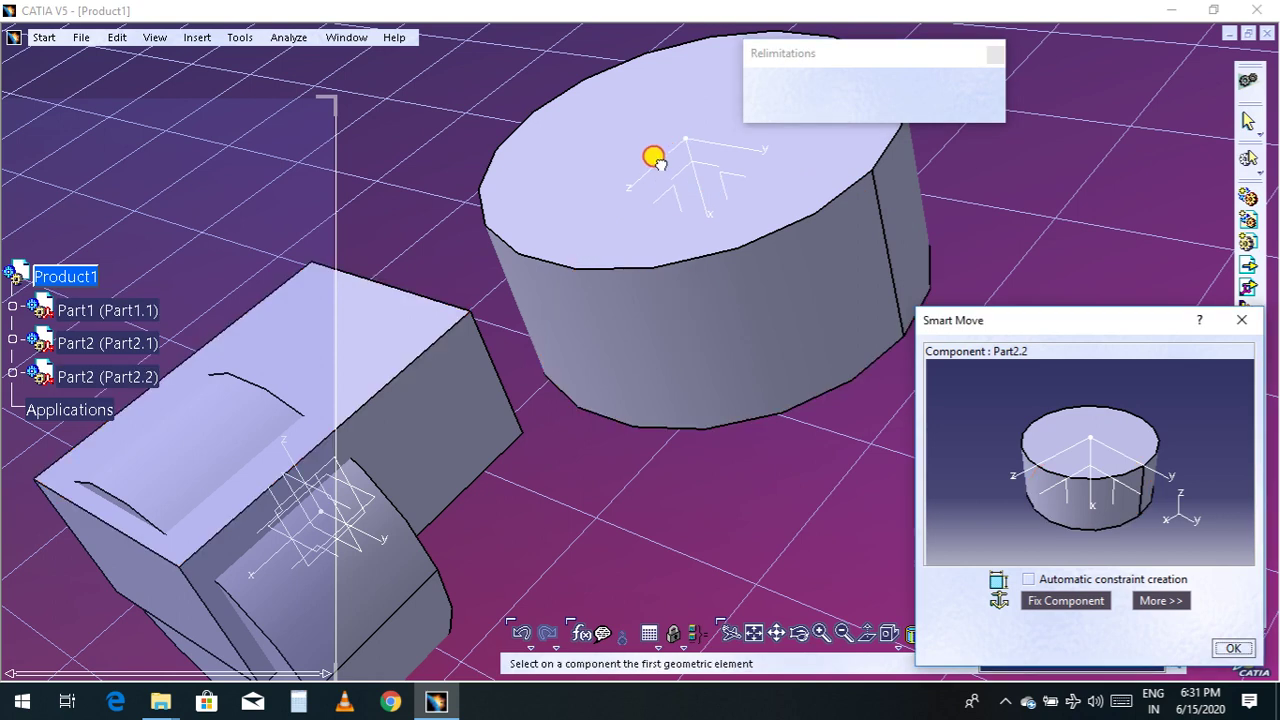
Shift the upright Part2.2 cylinder slightly downward beside the block and finish the Smart Move operation
left_click_drag(684, 138, 677, 197)
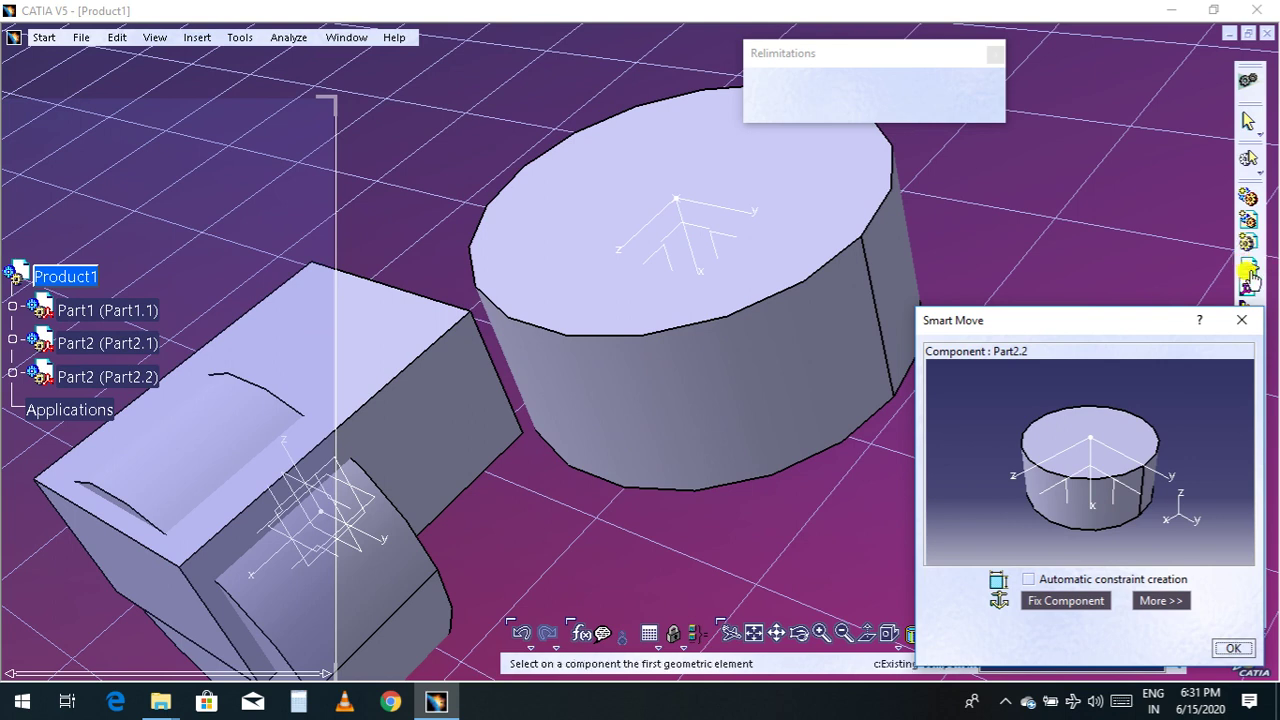
left_click(1233, 648)
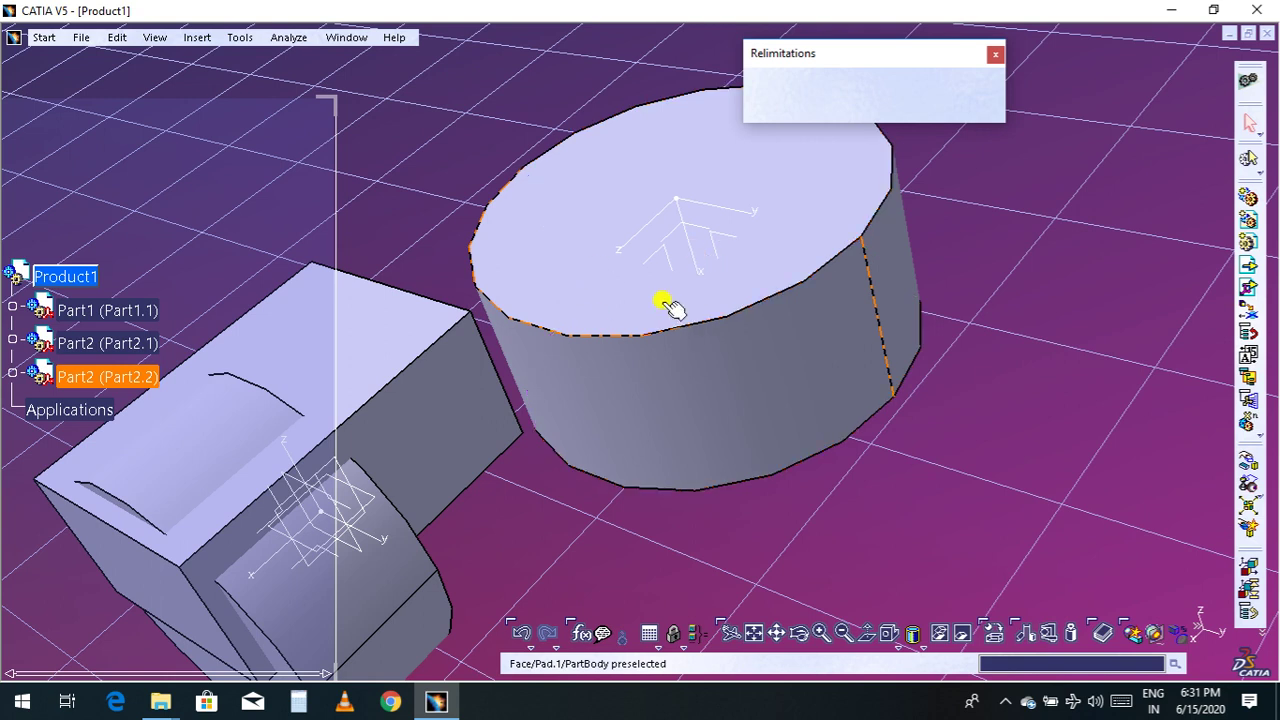
middle_click_drag(849, 520, 945, 417)
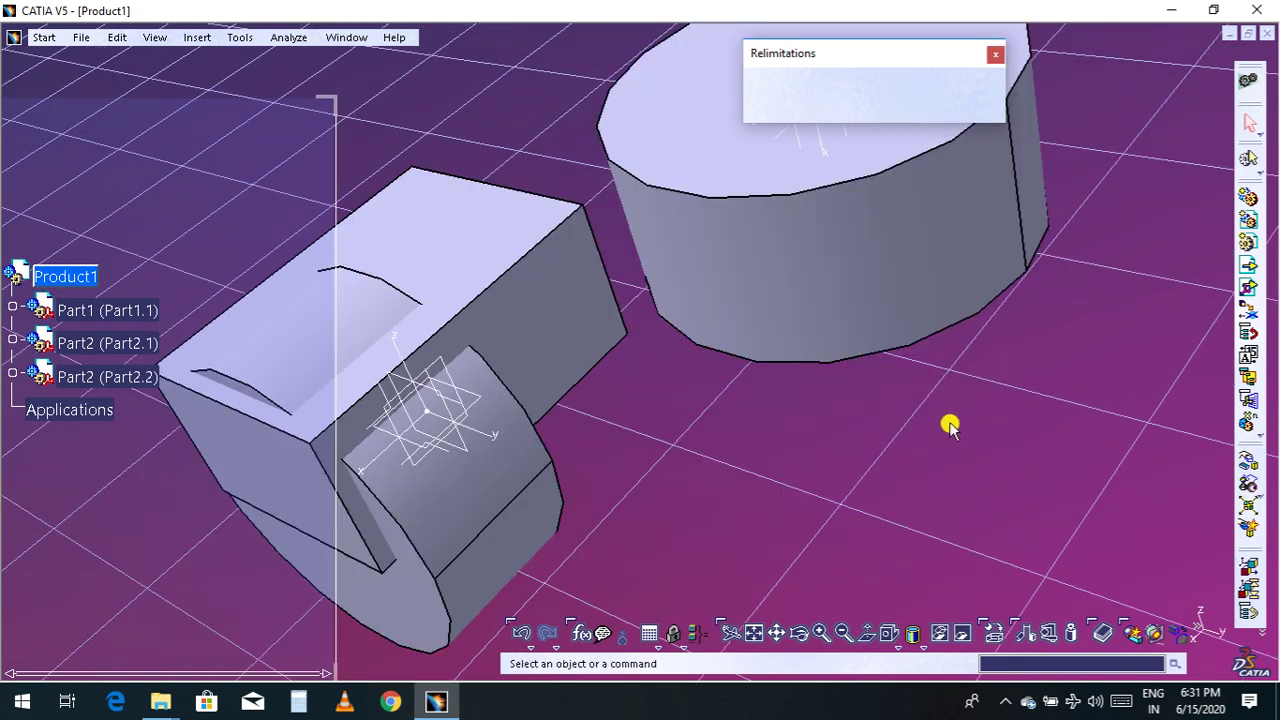